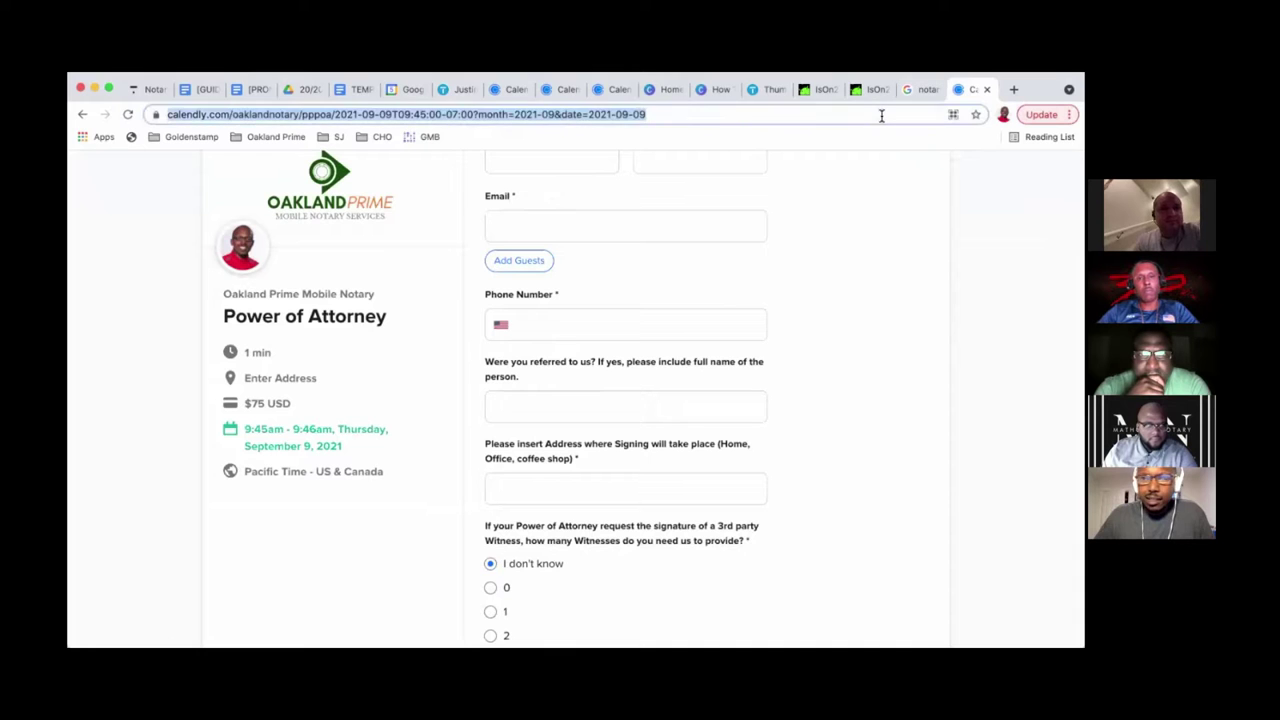
Cancel the address-bar edit and look over the V.I.P. Referral booking page
{"action": "type", "text": "oakland-notary.com"}
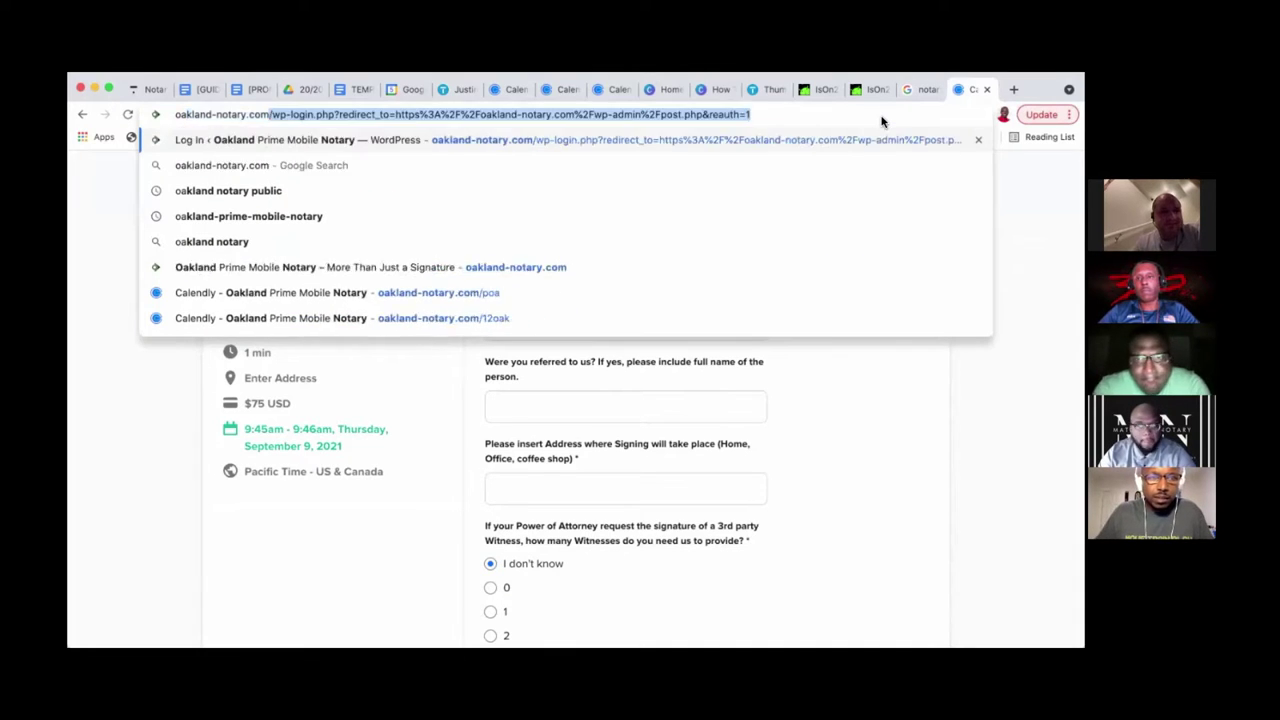
{"action": "key", "text": "Right"}
{"action": "key", "text": "Escape"}
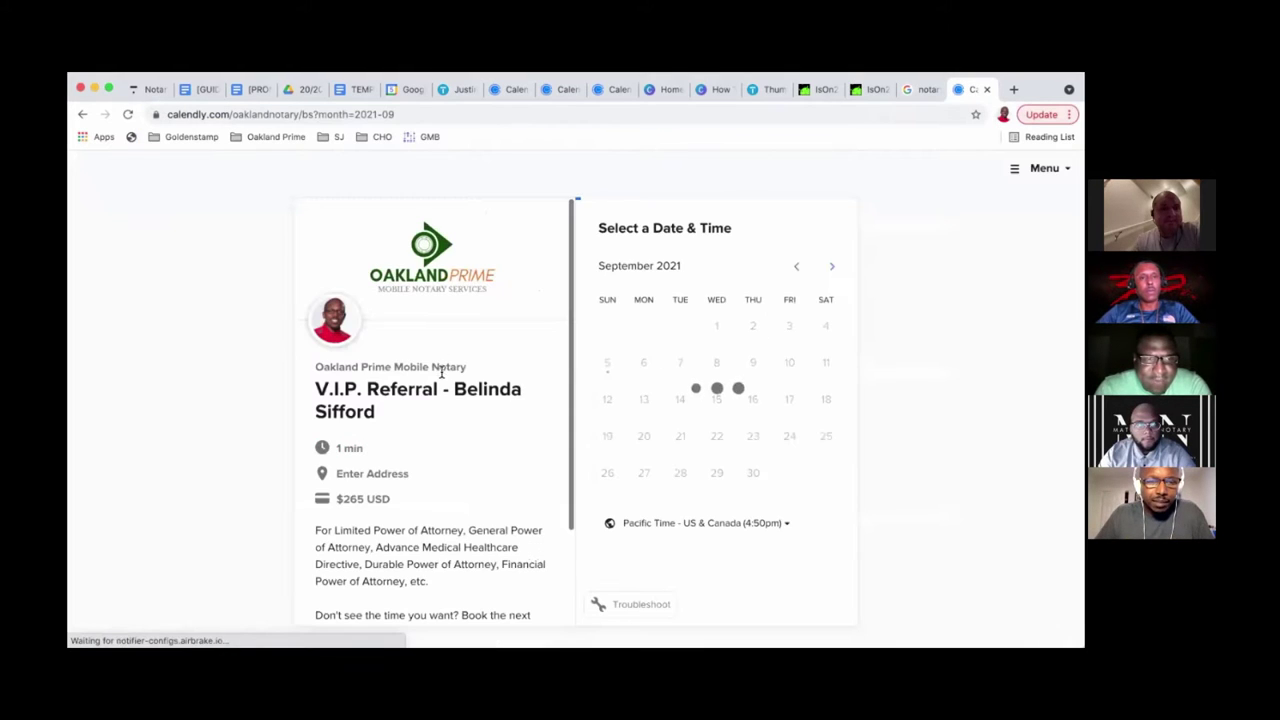
{"action": "left_click_drag", "start_coordinate": [313, 365], "coordinate": [436, 365]}
{"action": "scroll", "coordinate": [434, 365], "scroll_direction": "down", "scroll_amount": 2}
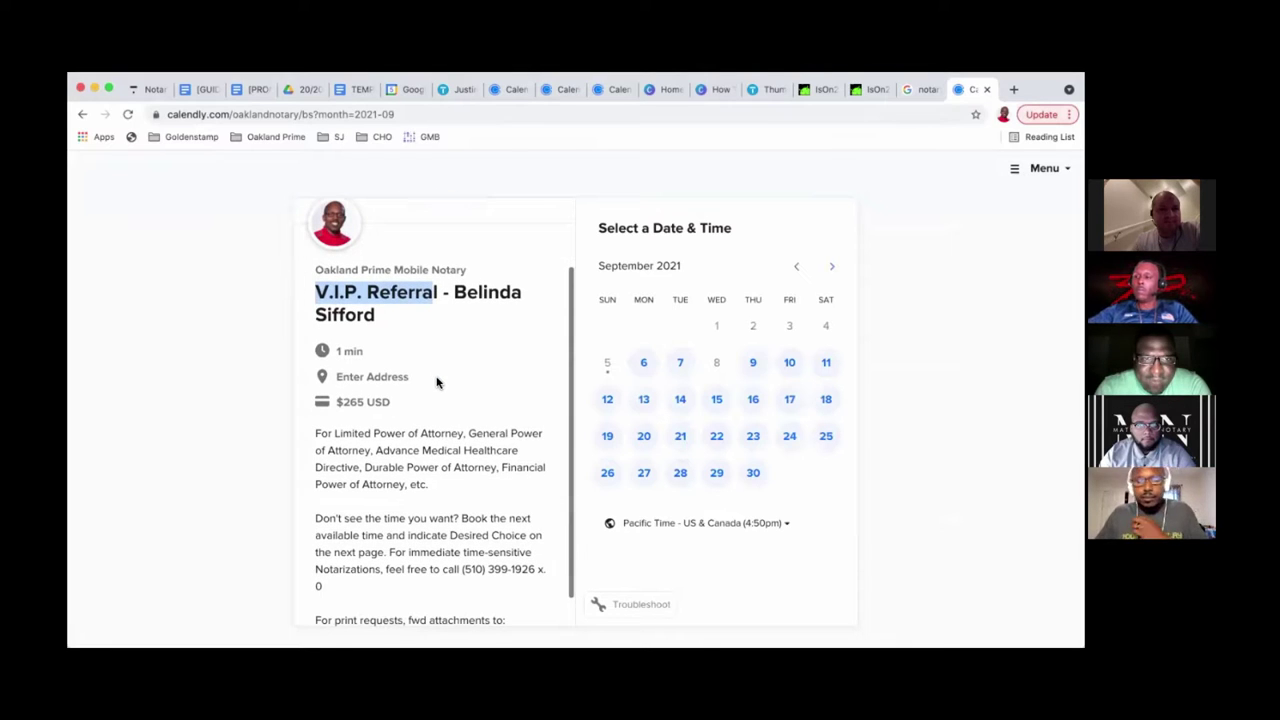
{"action": "scroll", "coordinate": [397, 381], "scroll_direction": "up", "scroll_amount": 3}
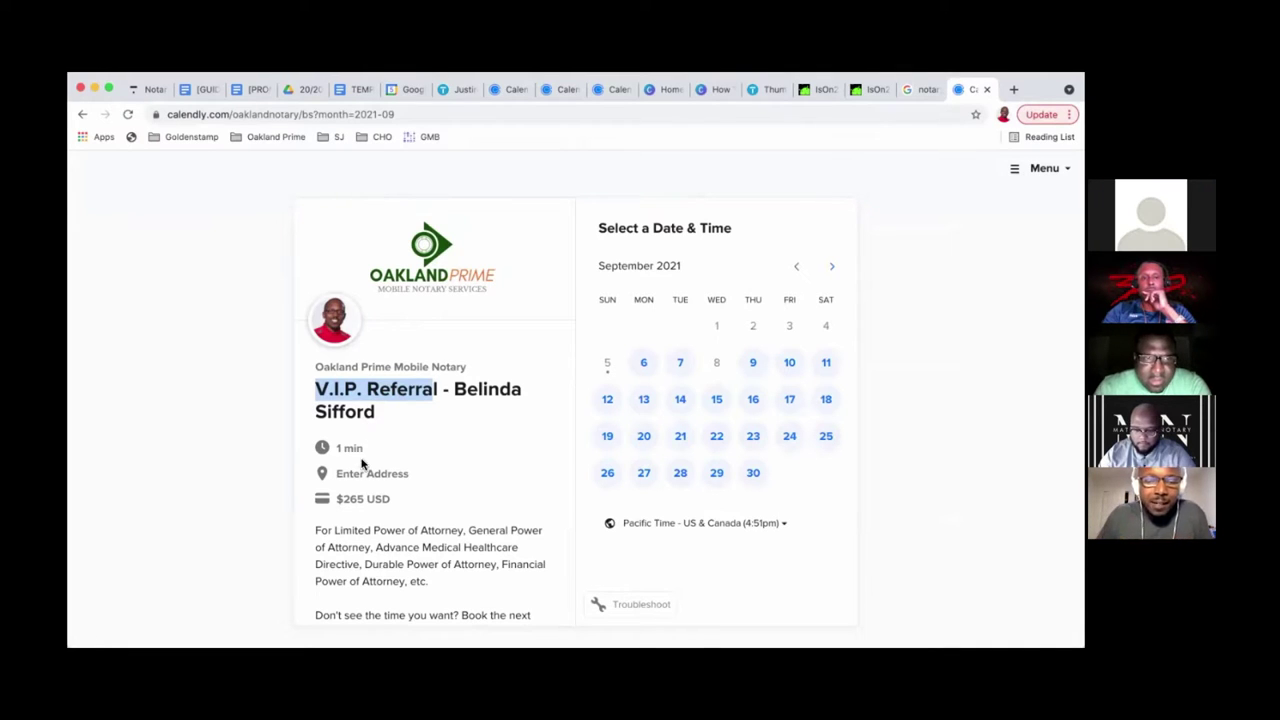
{"action": "scroll", "coordinate": [362, 460], "scroll_direction": "down", "scroll_amount": 1}
{"action": "left_click", "coordinate": [362, 460]}
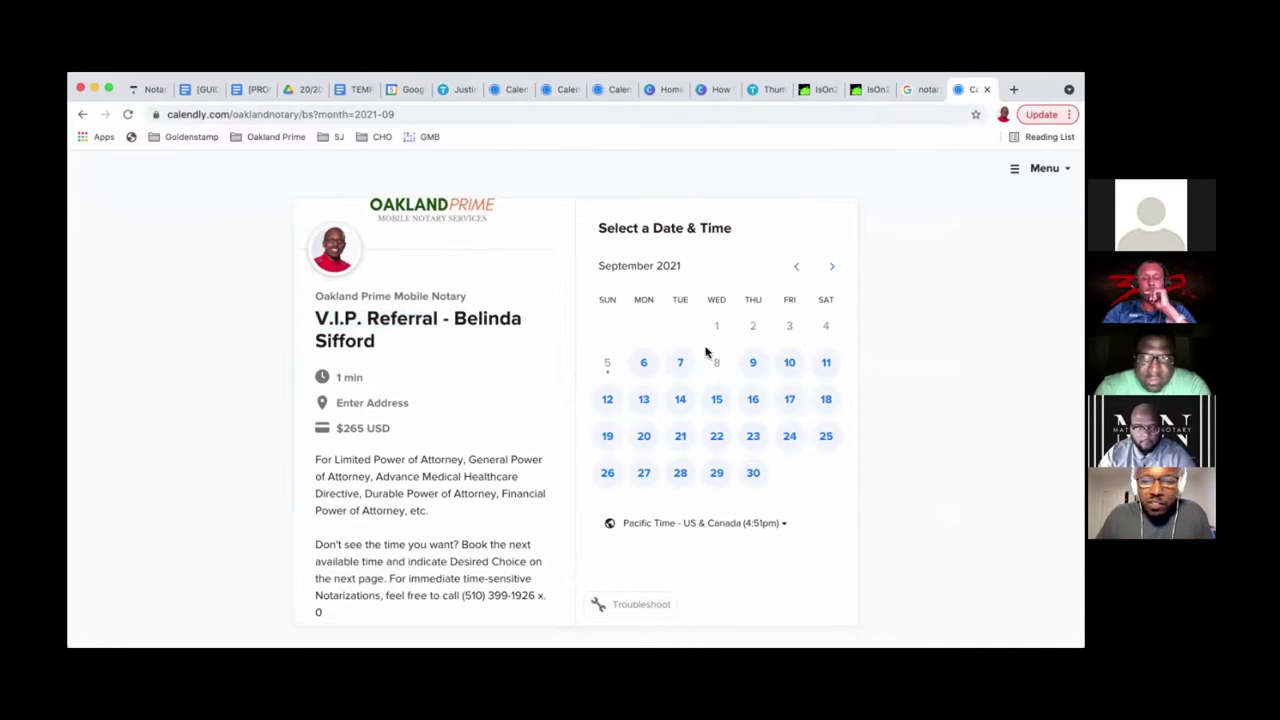
Choose Friday, September 10 at 9:15am and note the $265 USD price
{"action": "left_click", "coordinate": [789, 364]}
{"action": "left_click", "coordinate": [843, 318]}
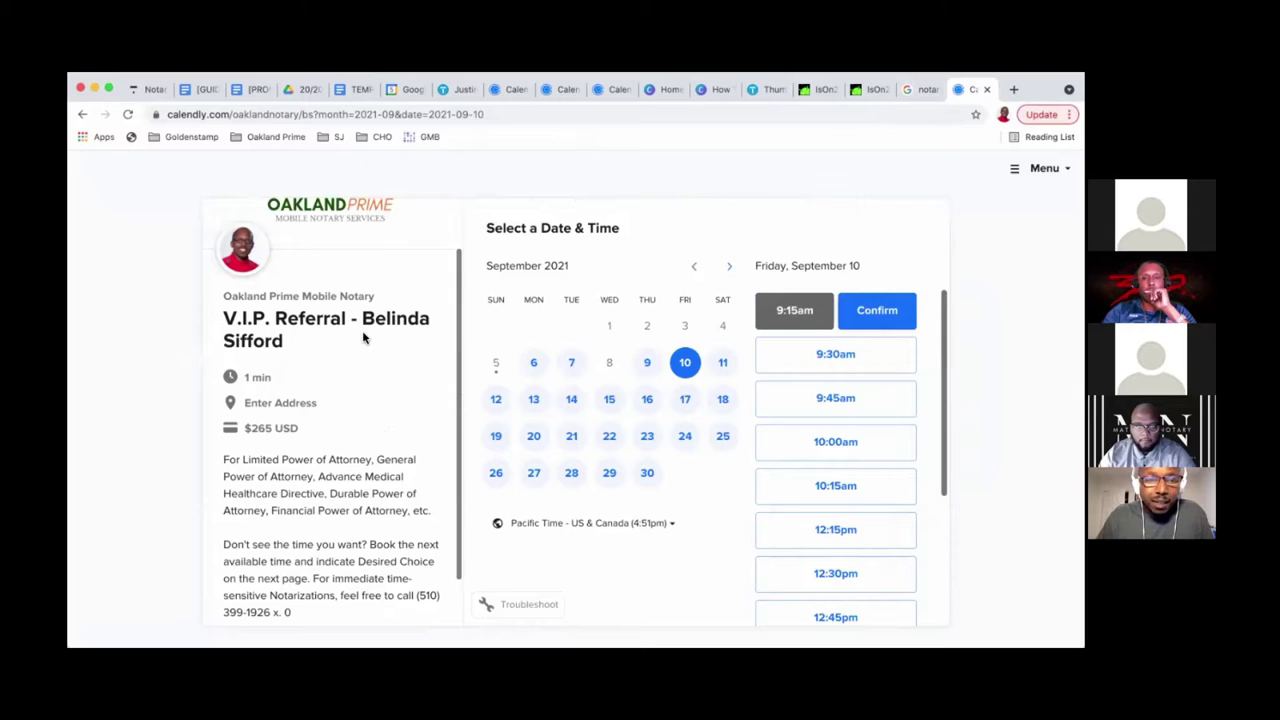
{"action": "left_click_drag", "start_coordinate": [243, 428], "coordinate": [290, 428]}
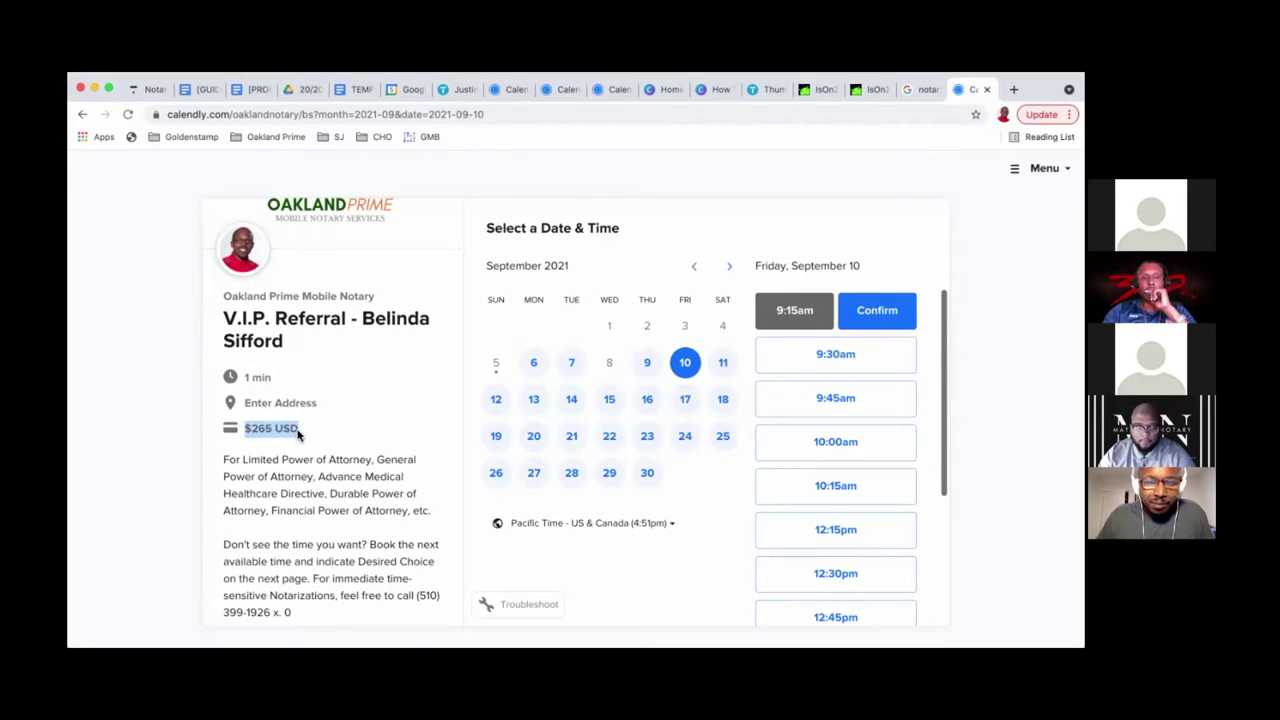
{"action": "scroll", "coordinate": [297, 433], "scroll_direction": "down", "scroll_amount": 1}
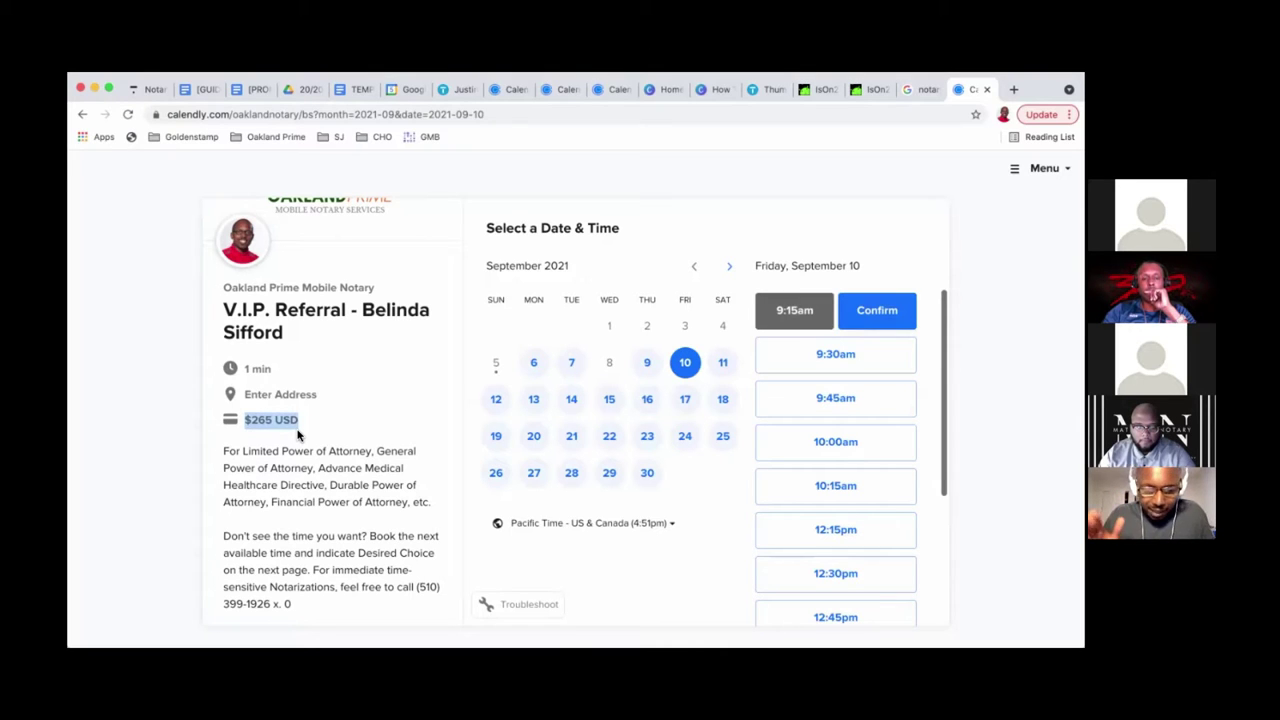
{"action": "scroll", "coordinate": [297, 433], "scroll_direction": "up", "scroll_amount": 1}
Confirm the 9:15am slot and scroll down to the payment section
{"action": "scroll", "coordinate": [297, 433], "scroll_direction": "down", "scroll_amount": 2}
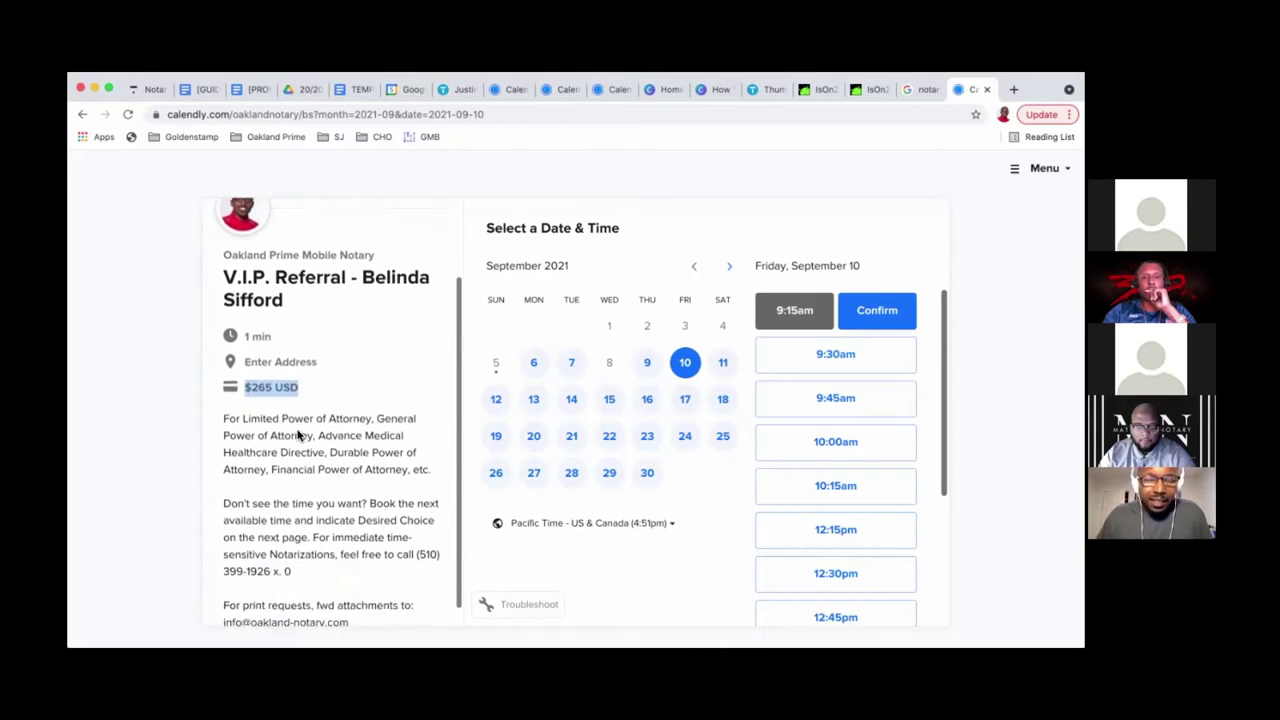
{"action": "scroll", "coordinate": [310, 425], "scroll_direction": "down", "scroll_amount": 1}
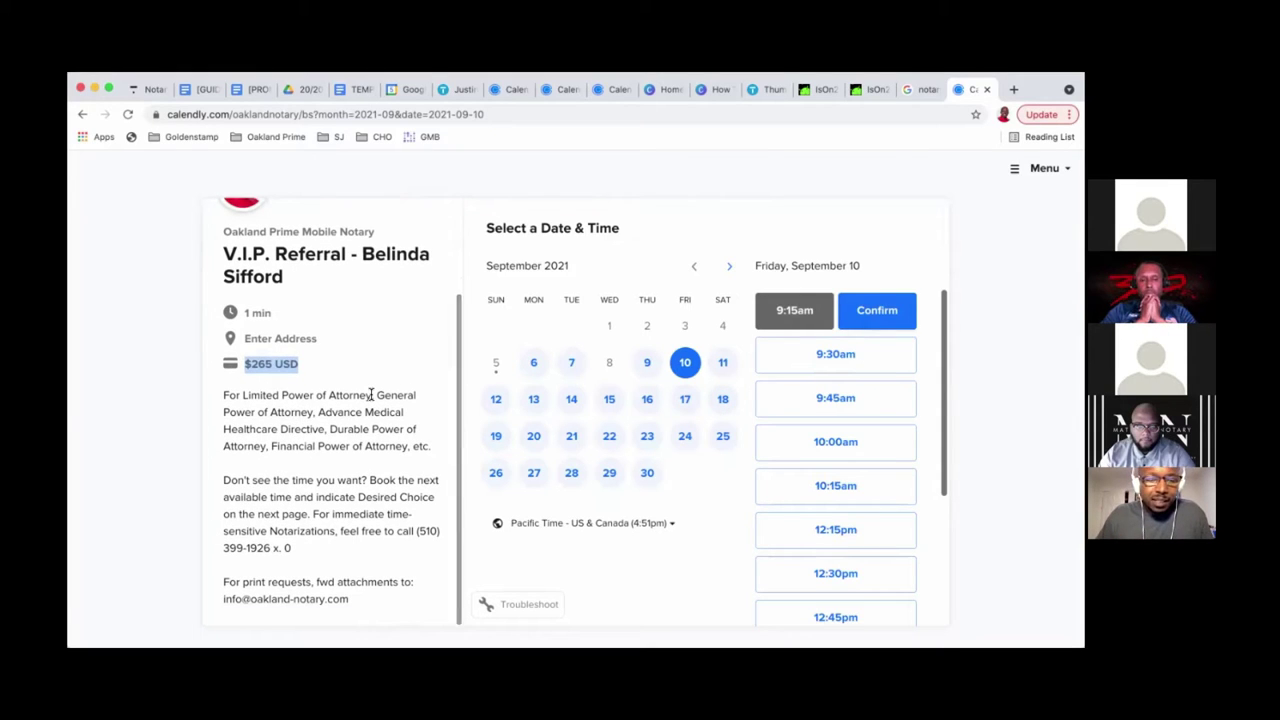
{"action": "scroll", "coordinate": [370, 397], "scroll_direction": "down", "scroll_amount": 1}
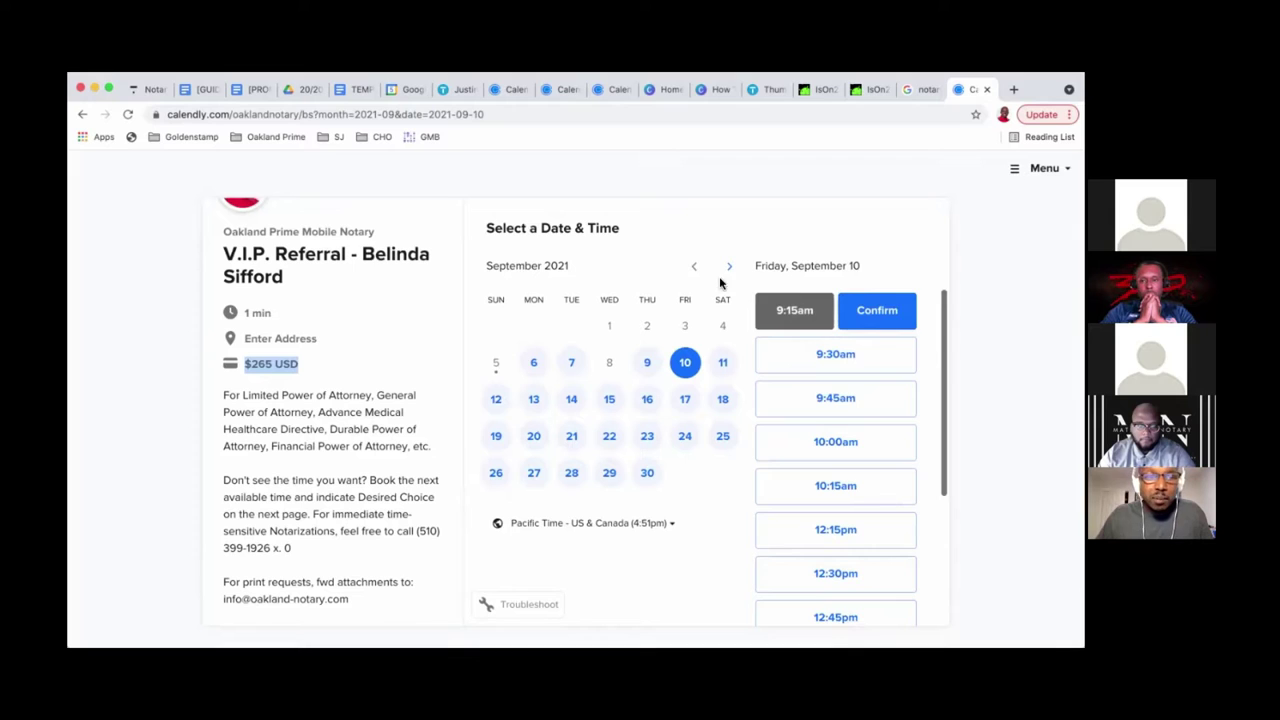
{"action": "left_click_drag", "start_coordinate": [361, 254], "coordinate": [396, 277]}
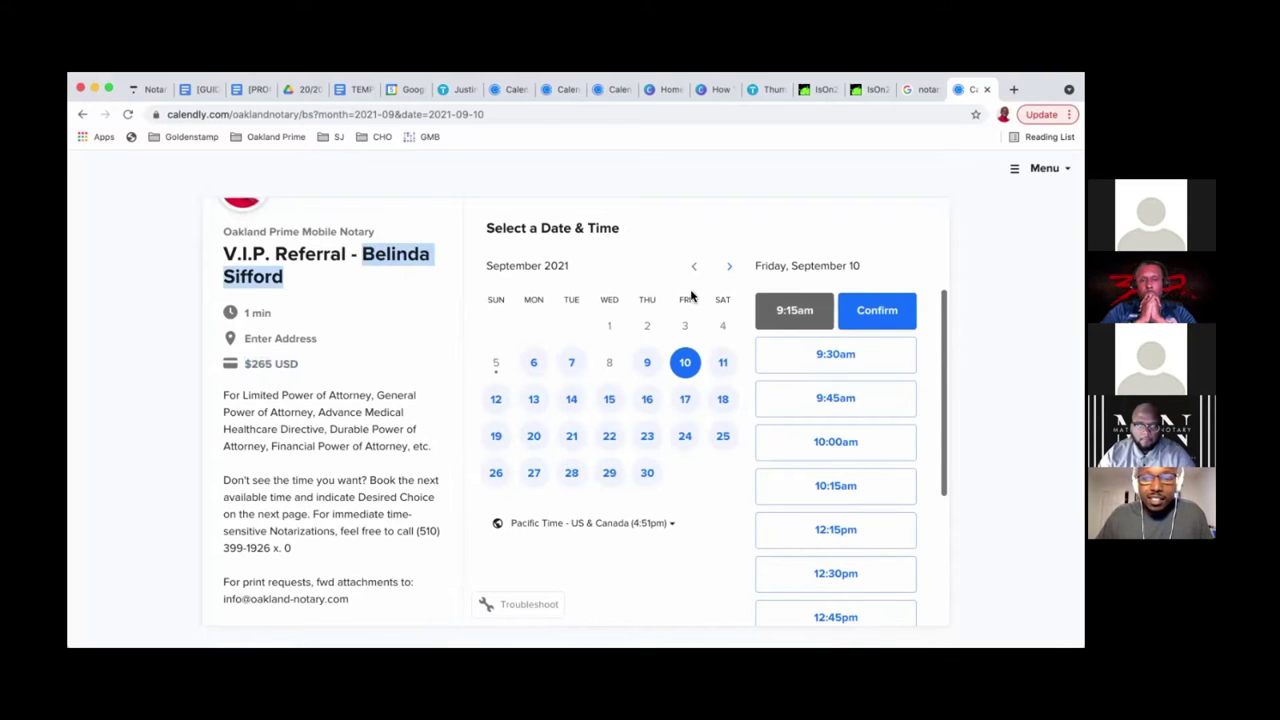
{"action": "left_click", "coordinate": [855, 318]}
{"action": "scroll", "coordinate": [811, 374], "scroll_direction": "down", "scroll_amount": 15}
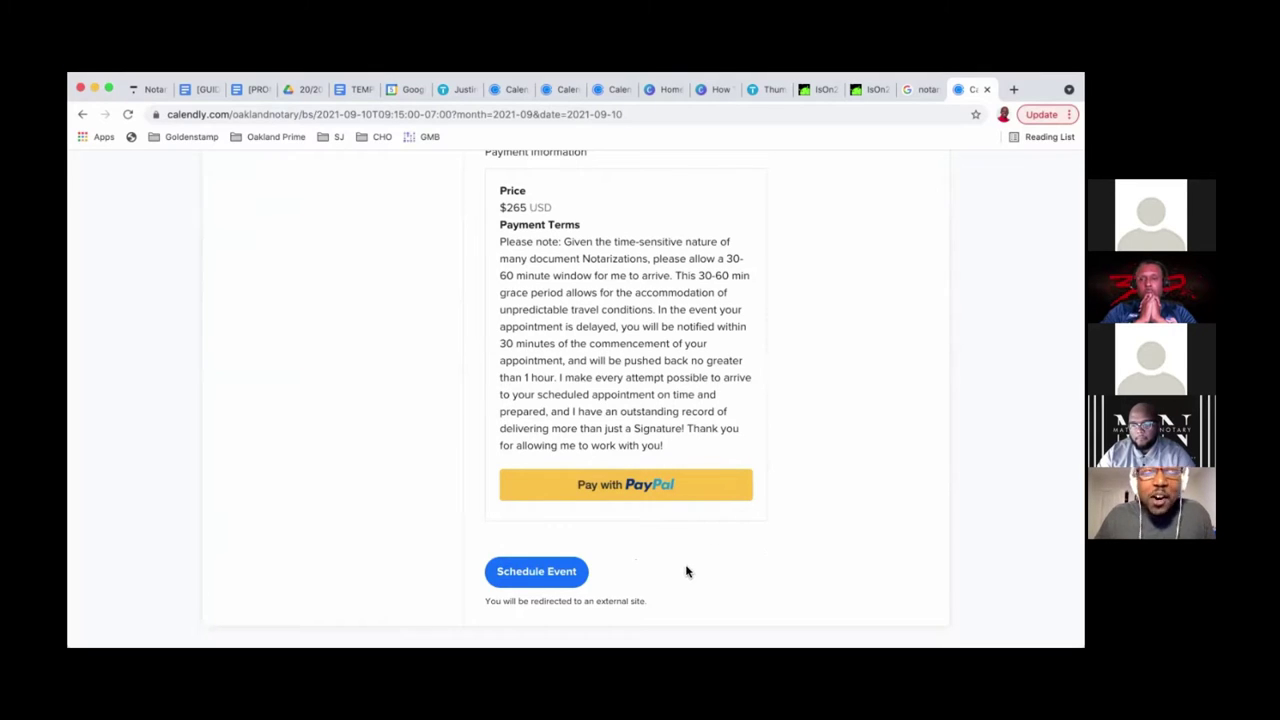
Switch to Google Calendar and read through the Sep 10 11:00am–12:15pm appointment's booking details
{"action": "left_click", "coordinate": [514, 90]}
{"action": "left_click", "coordinate": [409, 90]}
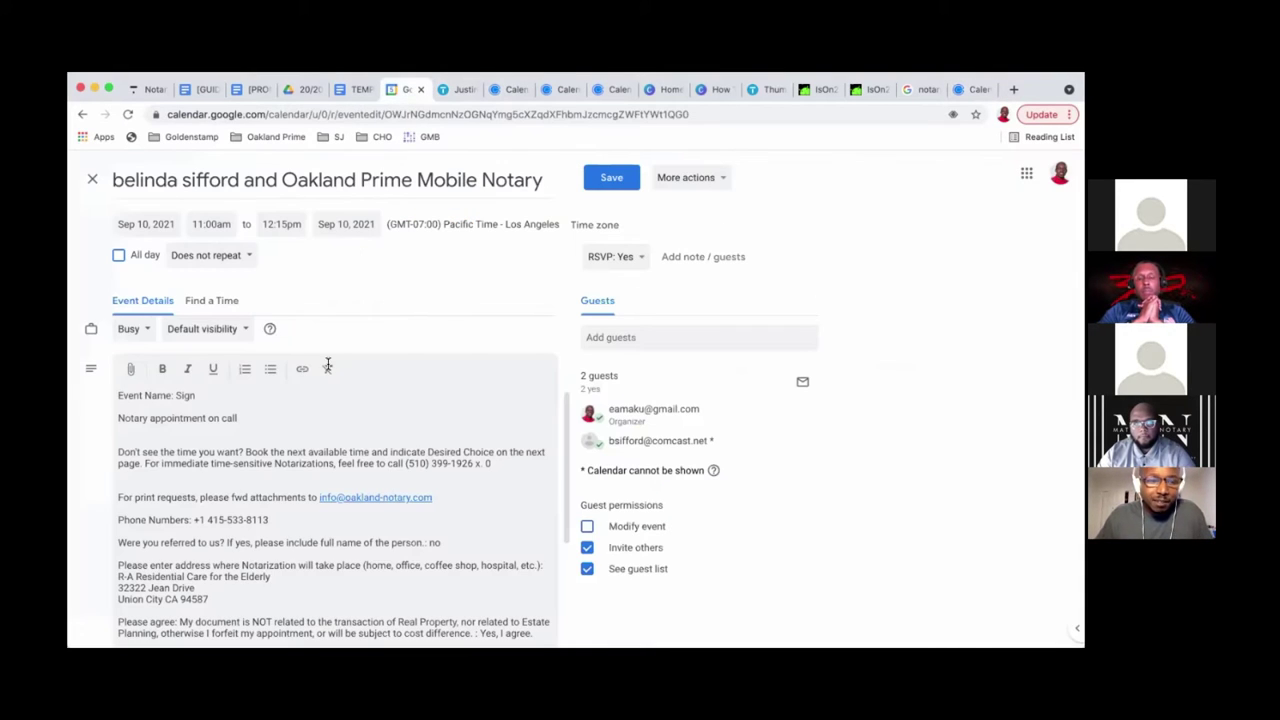
{"action": "scroll", "coordinate": [273, 500], "scroll_direction": "down", "scroll_amount": 5}
{"action": "scroll", "coordinate": [273, 500], "scroll_direction": "up", "scroll_amount": 2}
{"action": "scroll", "coordinate": [285, 480], "scroll_direction": "up", "scroll_amount": 1}
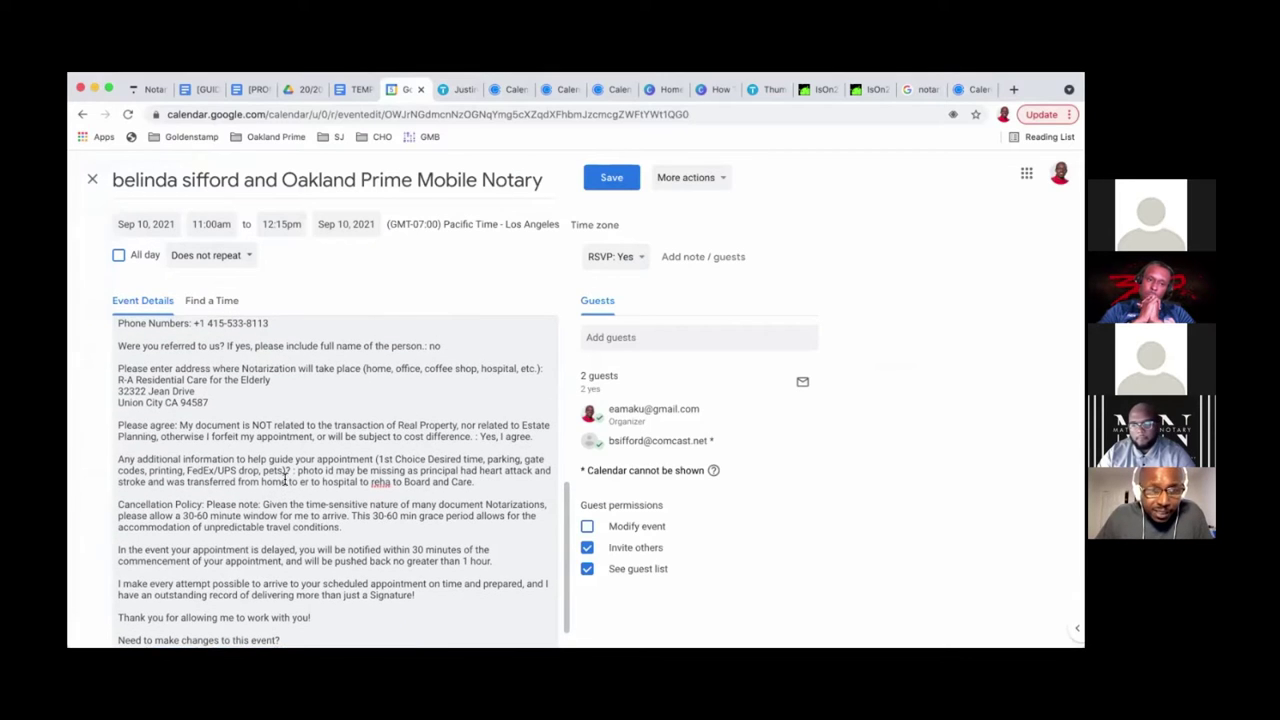
{"action": "scroll", "coordinate": [285, 480], "scroll_direction": "down", "scroll_amount": 2}
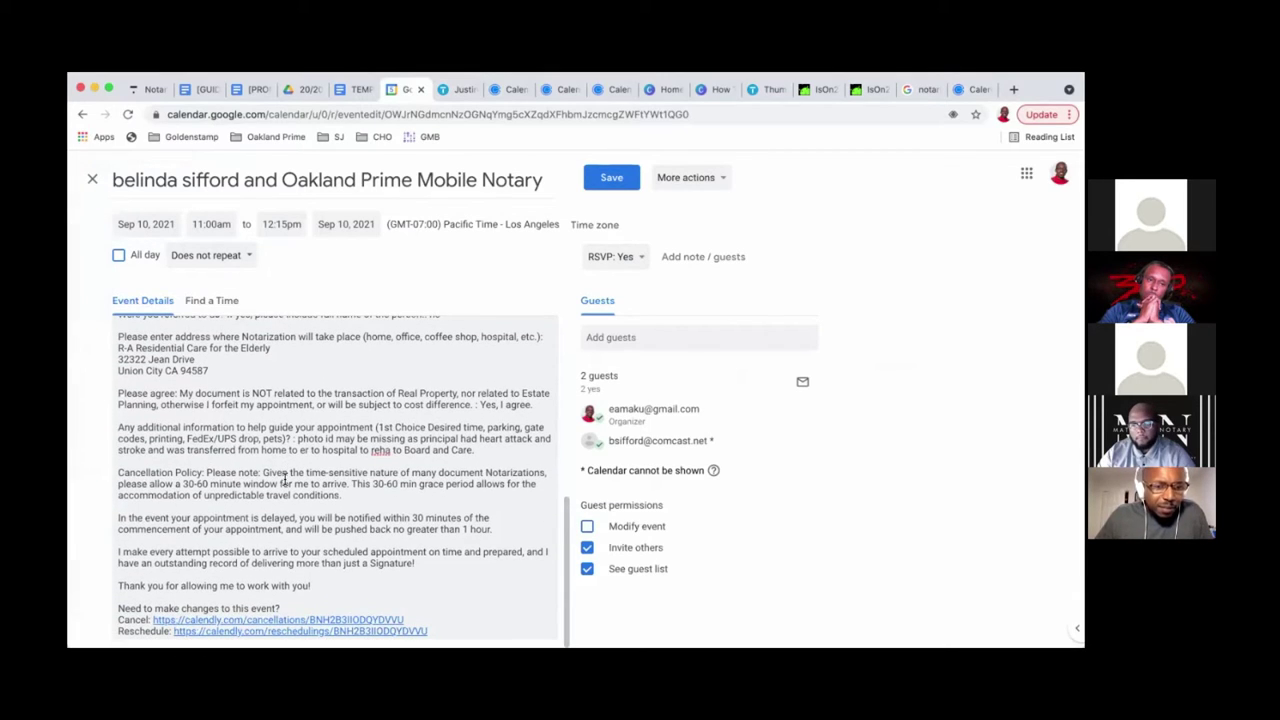
{"action": "scroll", "coordinate": [285, 480], "scroll_direction": "up", "scroll_amount": 2}
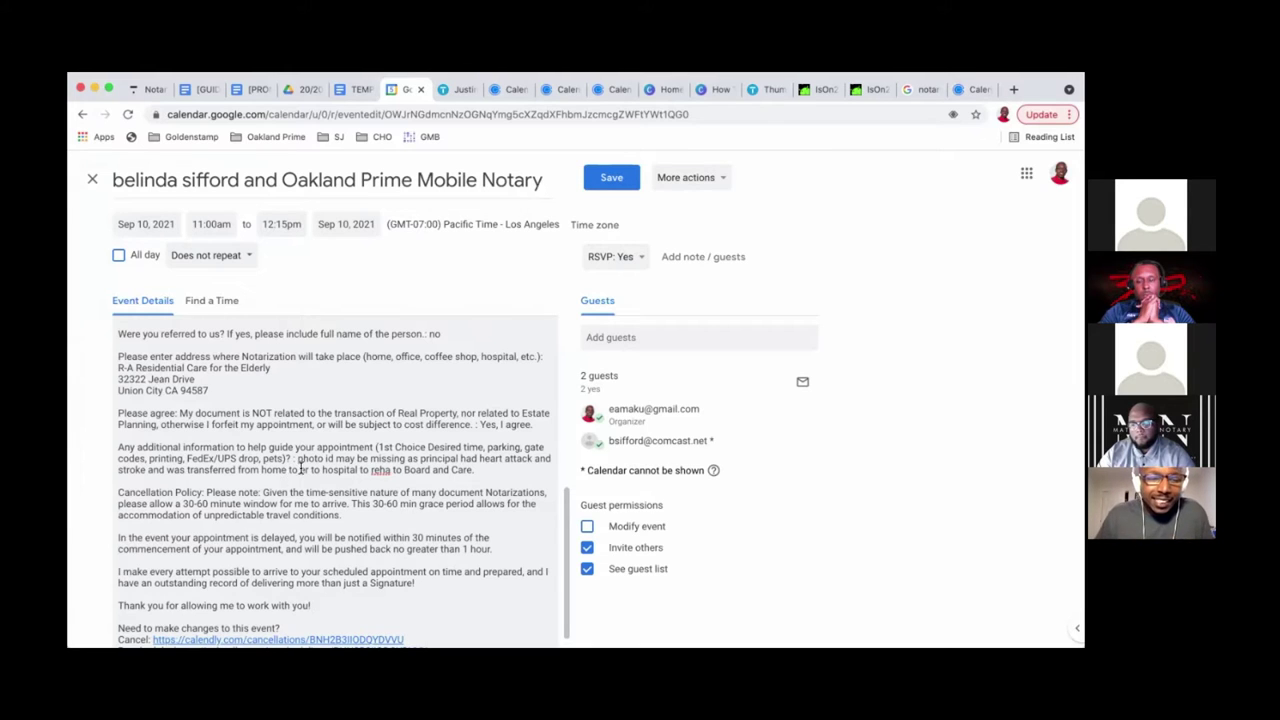
{"action": "scroll", "coordinate": [269, 480], "scroll_direction": "up", "scroll_amount": 2}
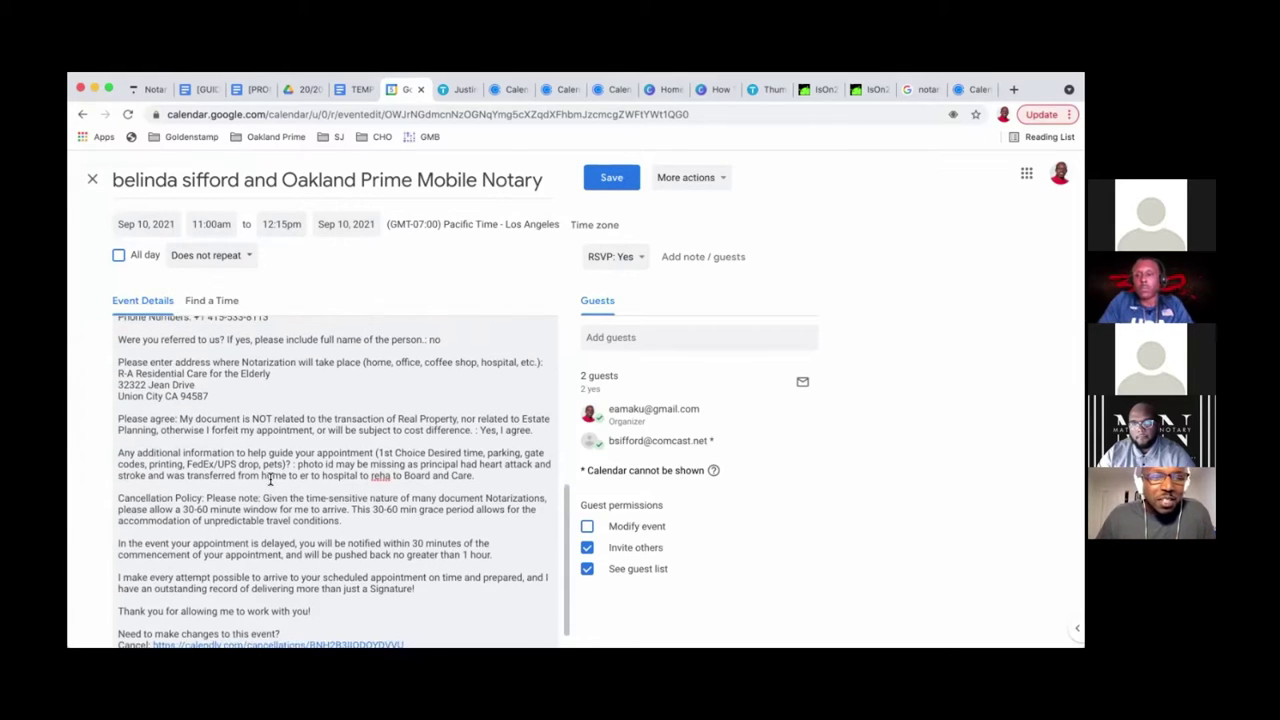
{"action": "scroll", "coordinate": [269, 480], "scroll_direction": "up", "scroll_amount": 2}
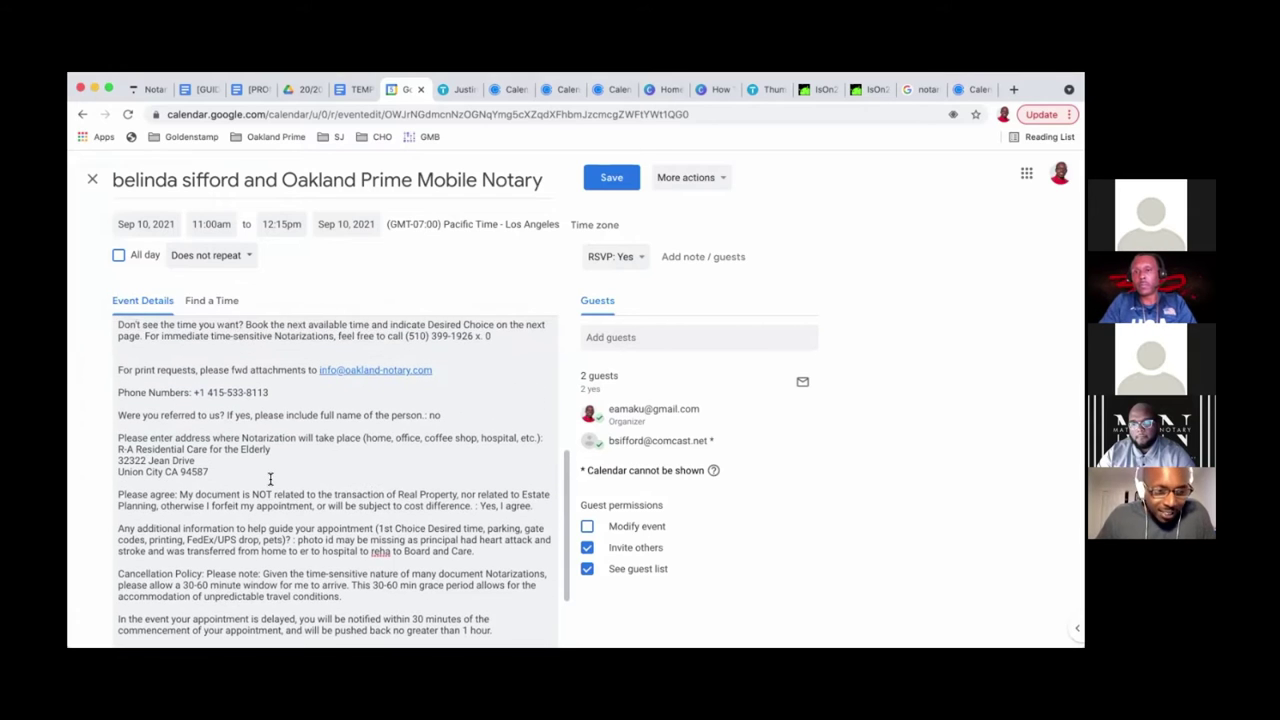
{"action": "scroll", "coordinate": [269, 480], "scroll_direction": "down", "scroll_amount": 2}
{"action": "scroll", "coordinate": [269, 480], "scroll_direction": "down", "scroll_amount": 2}
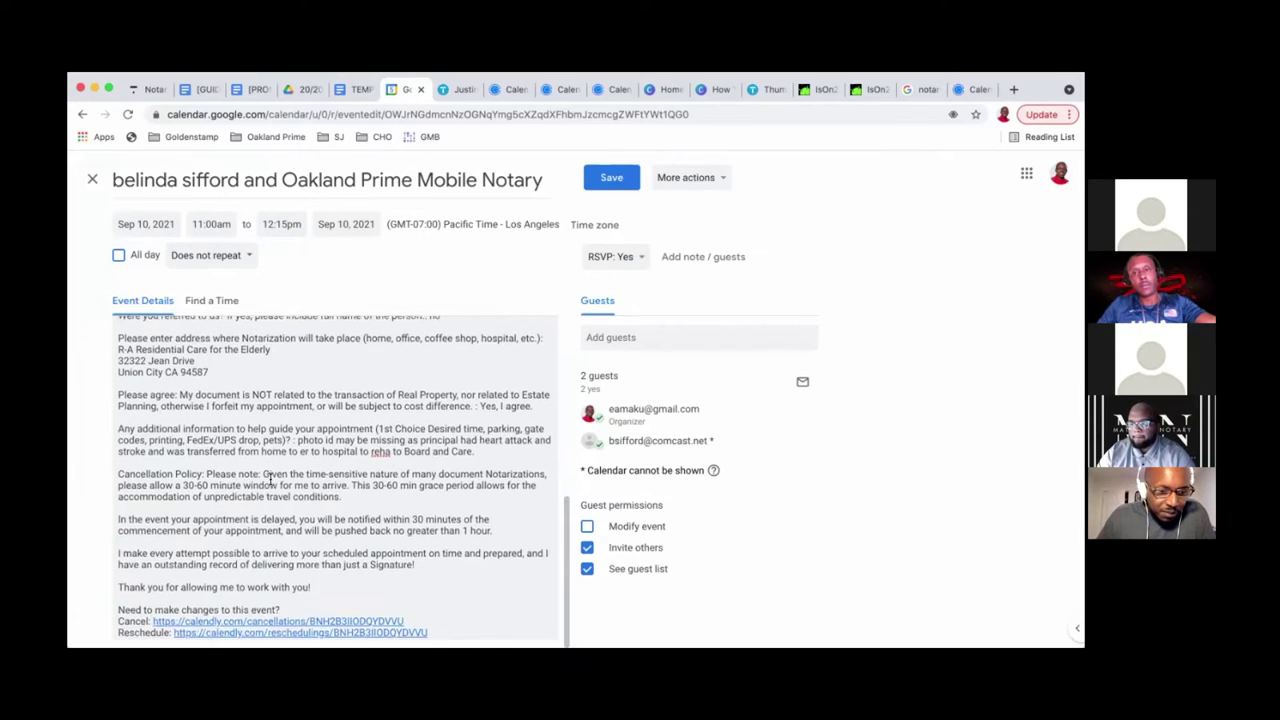
{"action": "scroll", "coordinate": [269, 480], "scroll_direction": "up", "scroll_amount": 3}
{"action": "scroll", "coordinate": [271, 480], "scroll_direction": "up", "scroll_amount": 5}
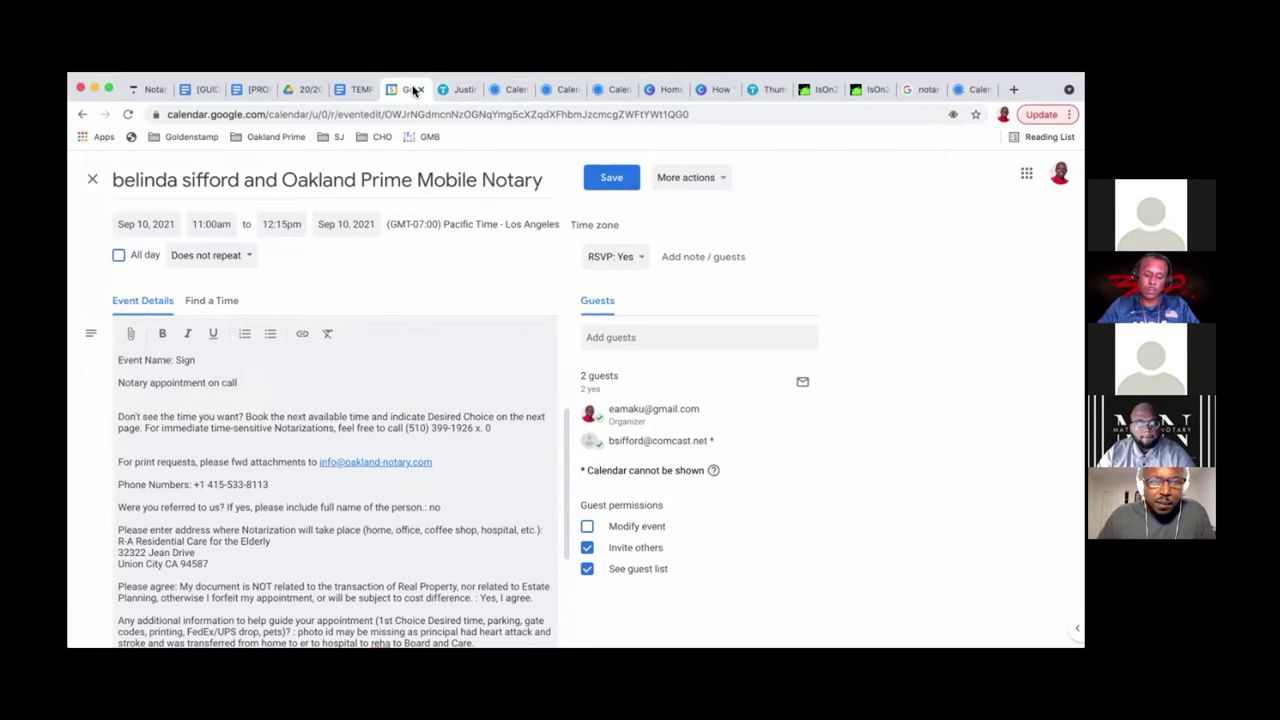
Return to the September 2021 week and open Friday's 11am appointment, showing Event Name 'Sign'
{"action": "left_click", "coordinate": [92, 179]}
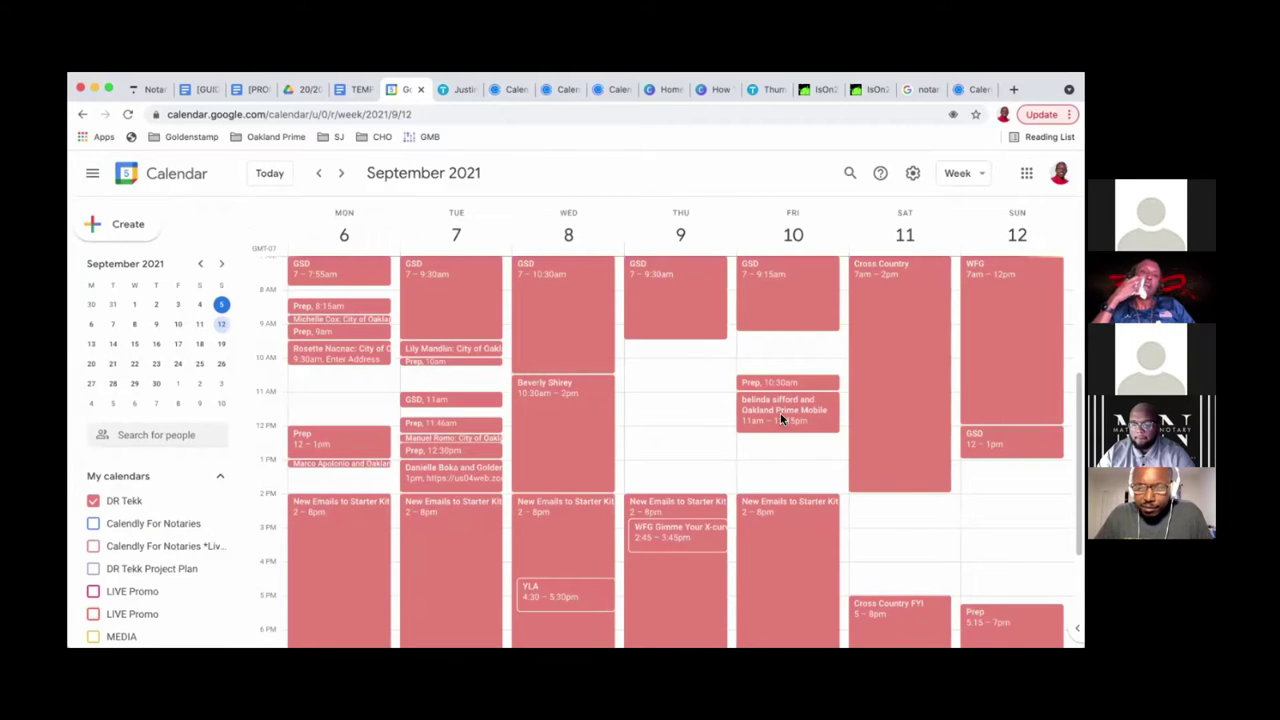
{"action": "left_click", "coordinate": [780, 412]}
{"action": "scroll", "coordinate": [590, 383], "scroll_direction": "down", "scroll_amount": 1}
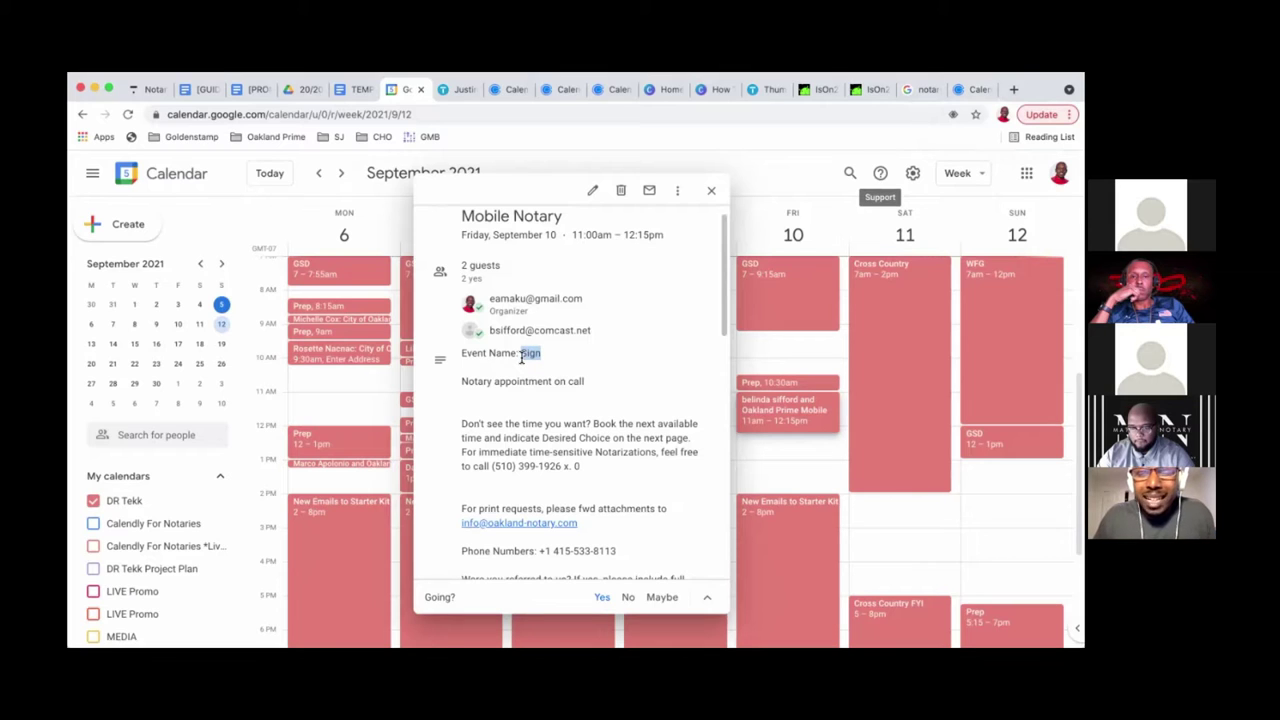
{"action": "scroll", "coordinate": [545, 375], "scroll_direction": "up", "scroll_amount": 1}
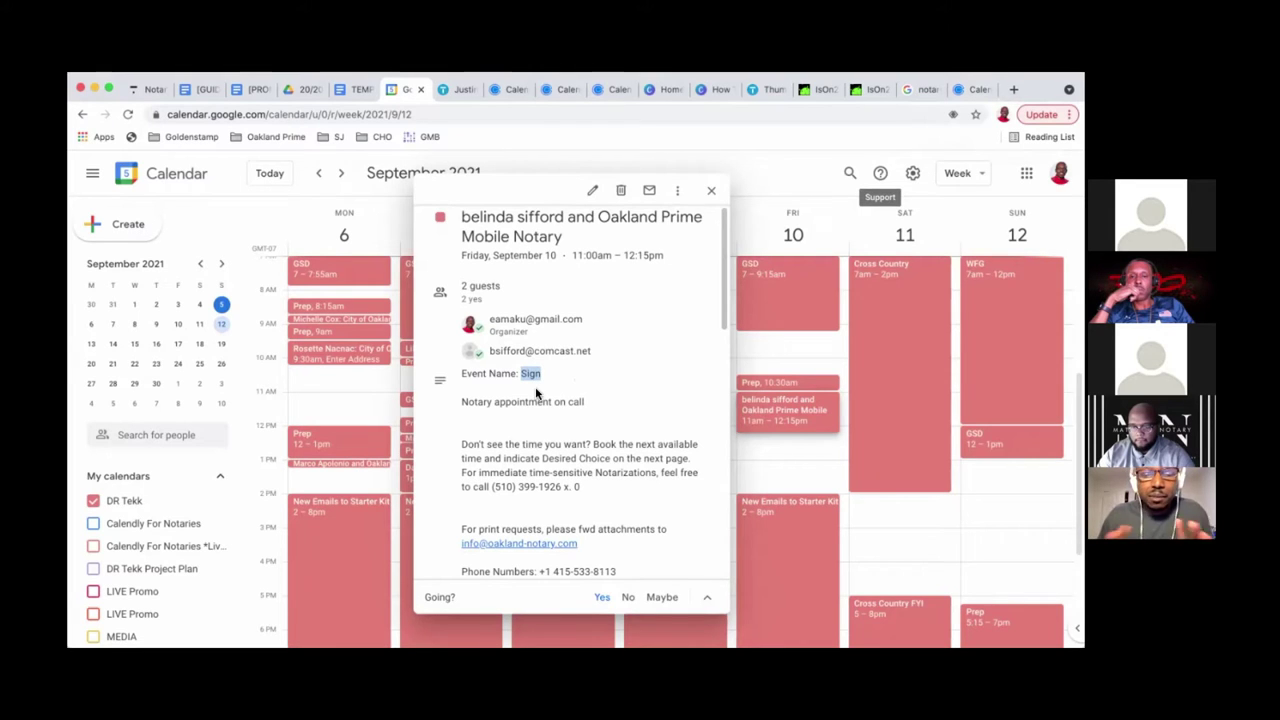
In a new tab, book 9:30am September 9 on the Sign page, then load oakland-notary.com/bs
{"action": "left_click", "coordinate": [1013, 89]}
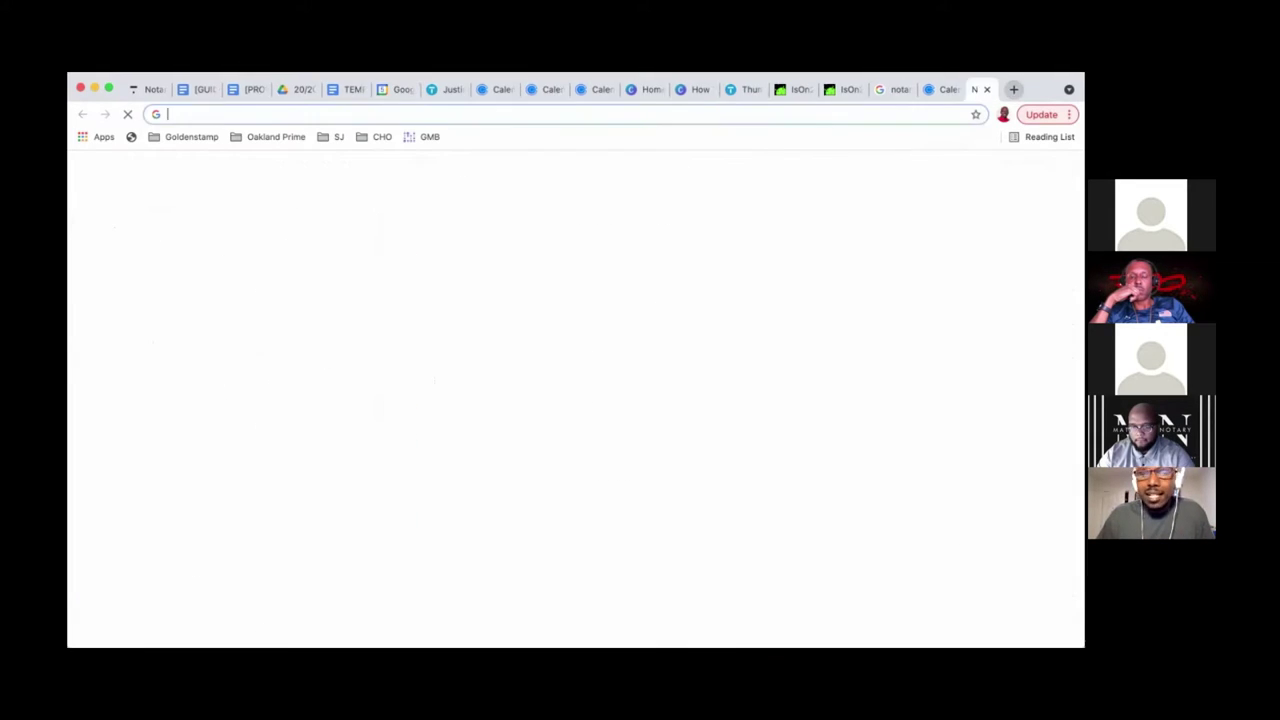
{"action": "type", "text": "oakland-notary.com/"}
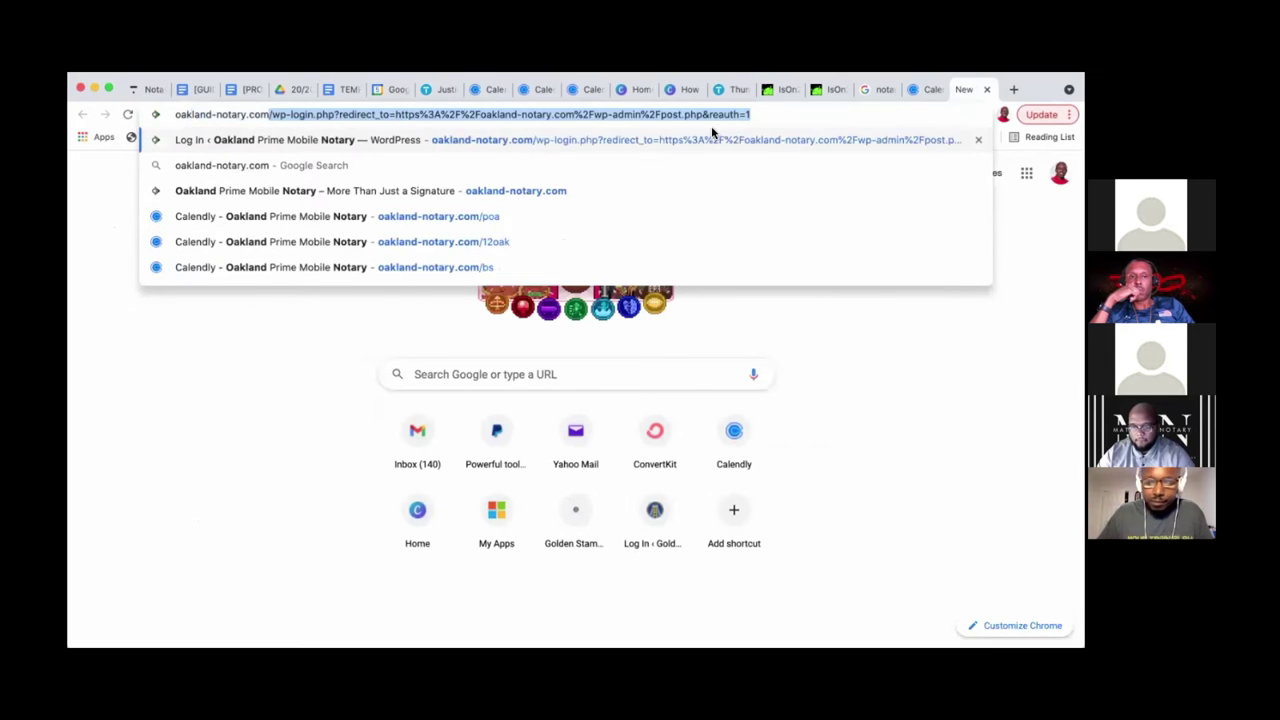
{"action": "type", "text": "sfign"}
{"action": "key", "text": "Return"}
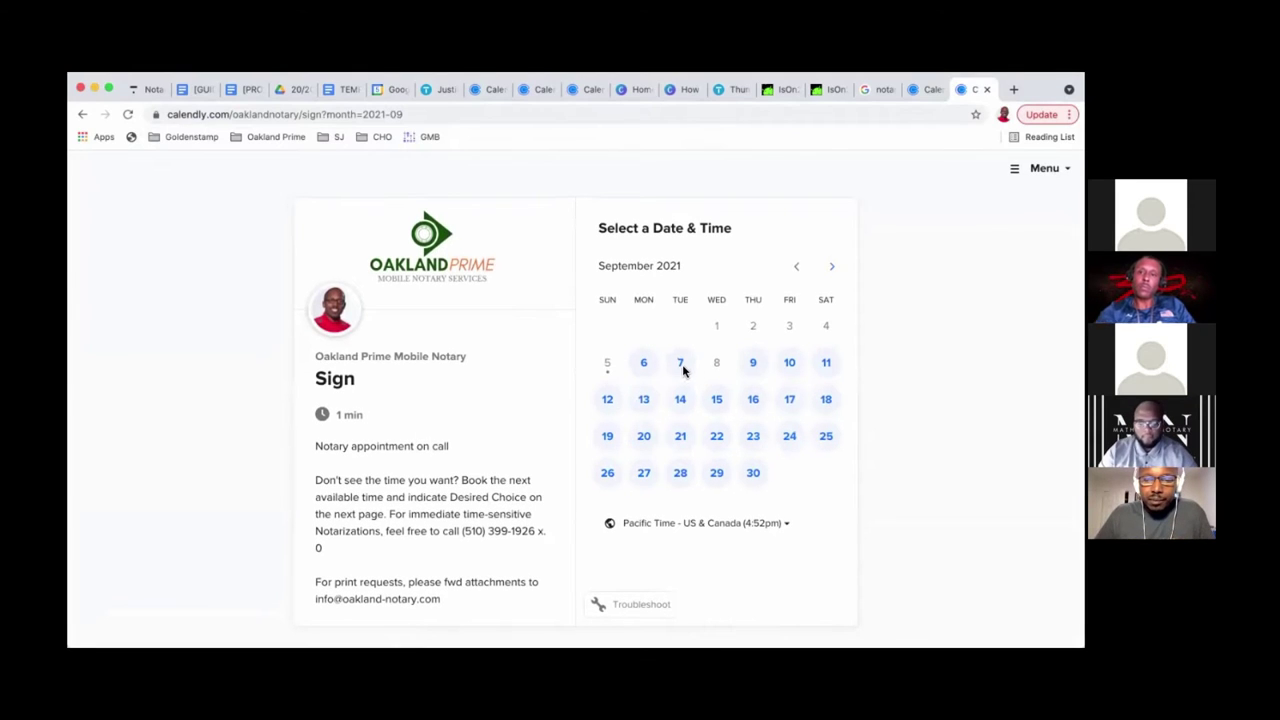
{"action": "left_click", "coordinate": [753, 362]}
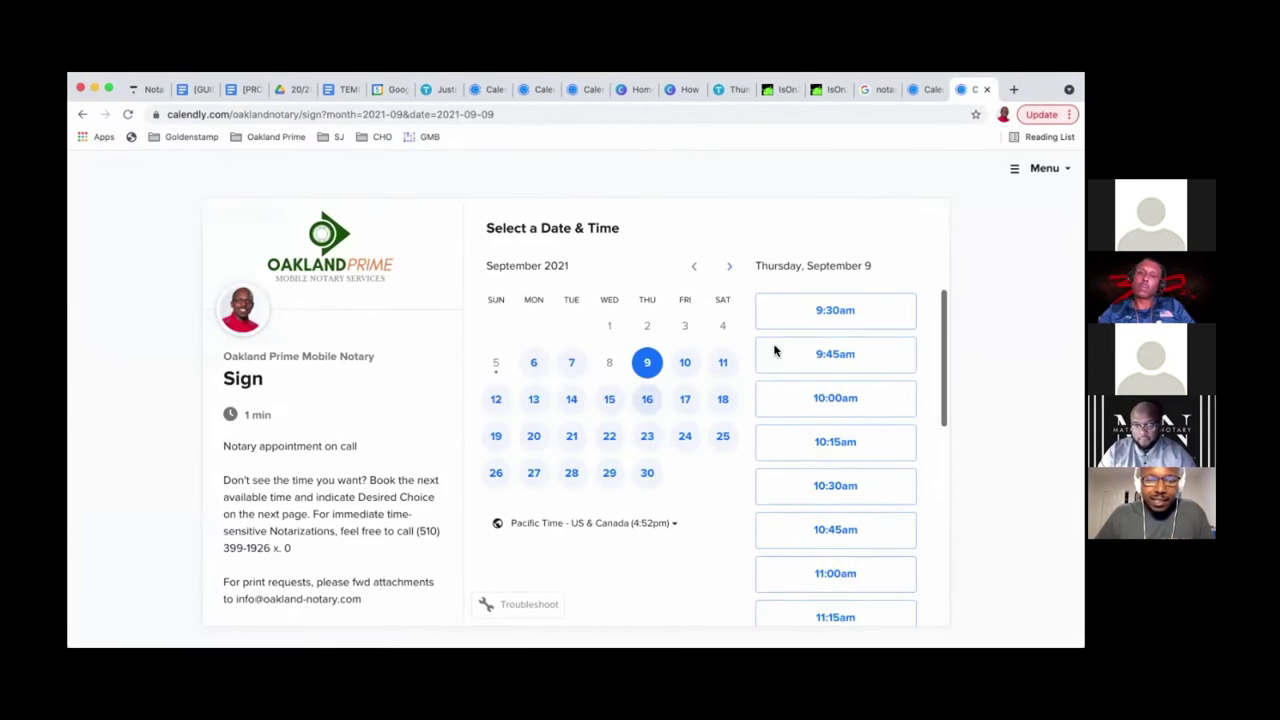
{"action": "left_click", "coordinate": [845, 318]}
{"action": "left_click", "coordinate": [877, 310]}
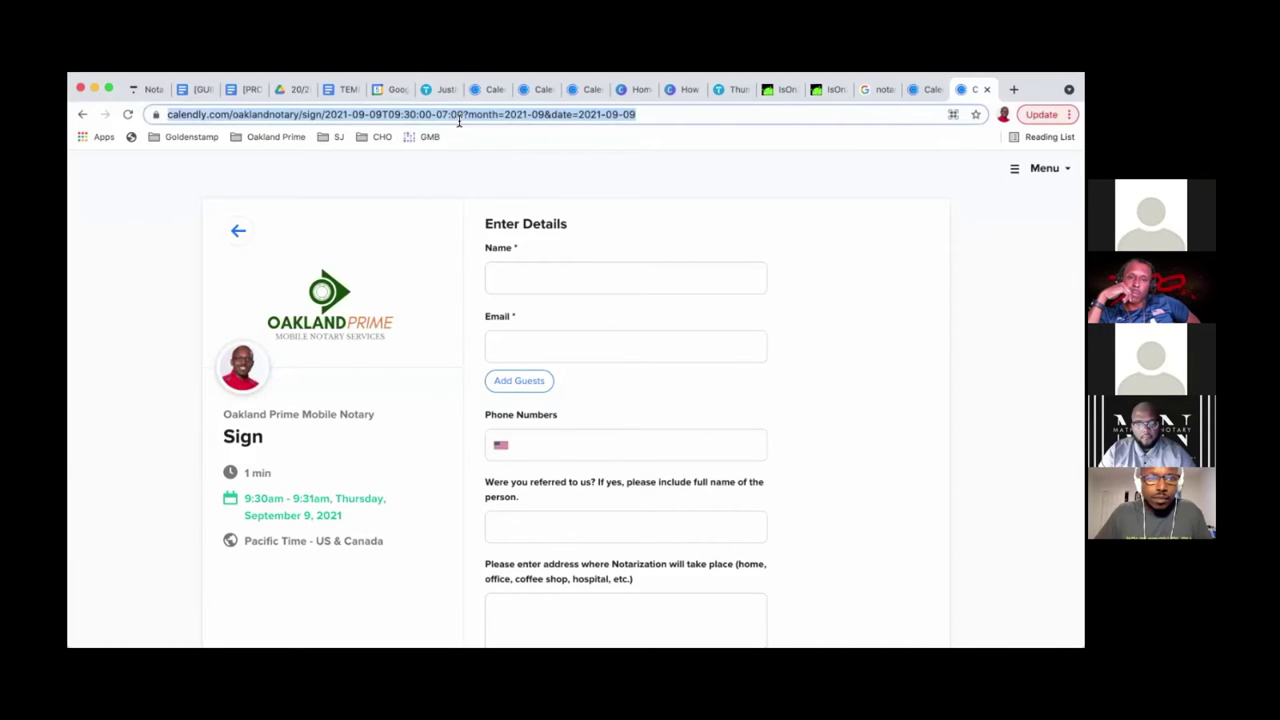
{"action": "type", "text": "oakland-notary.com/bs"}
{"action": "key", "text": "Return"}
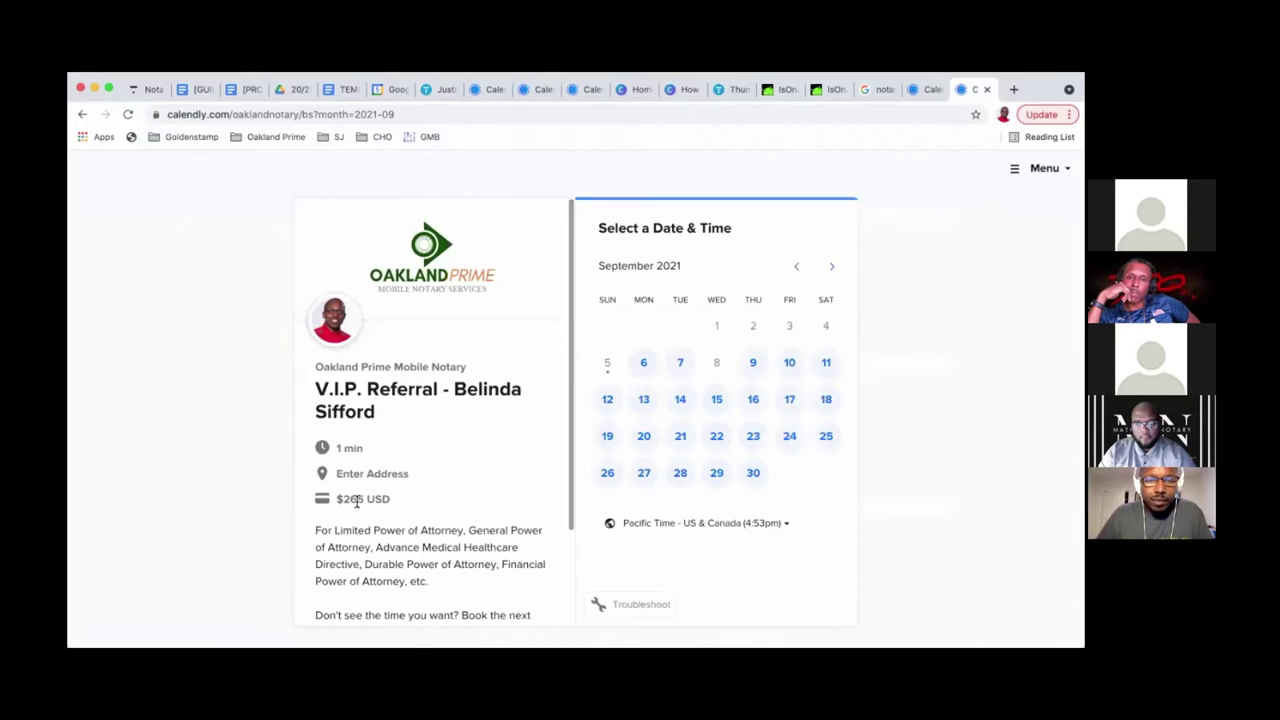
{"action": "left_click_drag", "start_coordinate": [345, 498], "coordinate": [384, 497]}
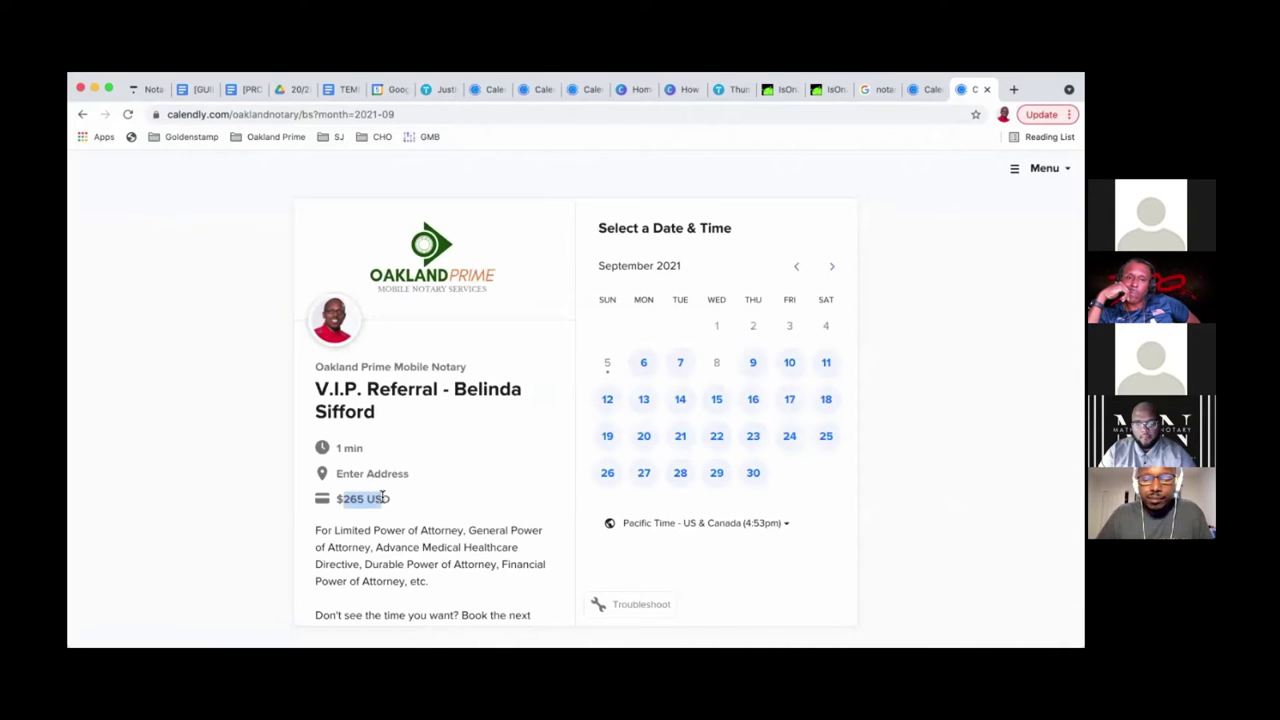
{"action": "left_click", "coordinate": [383, 497]}
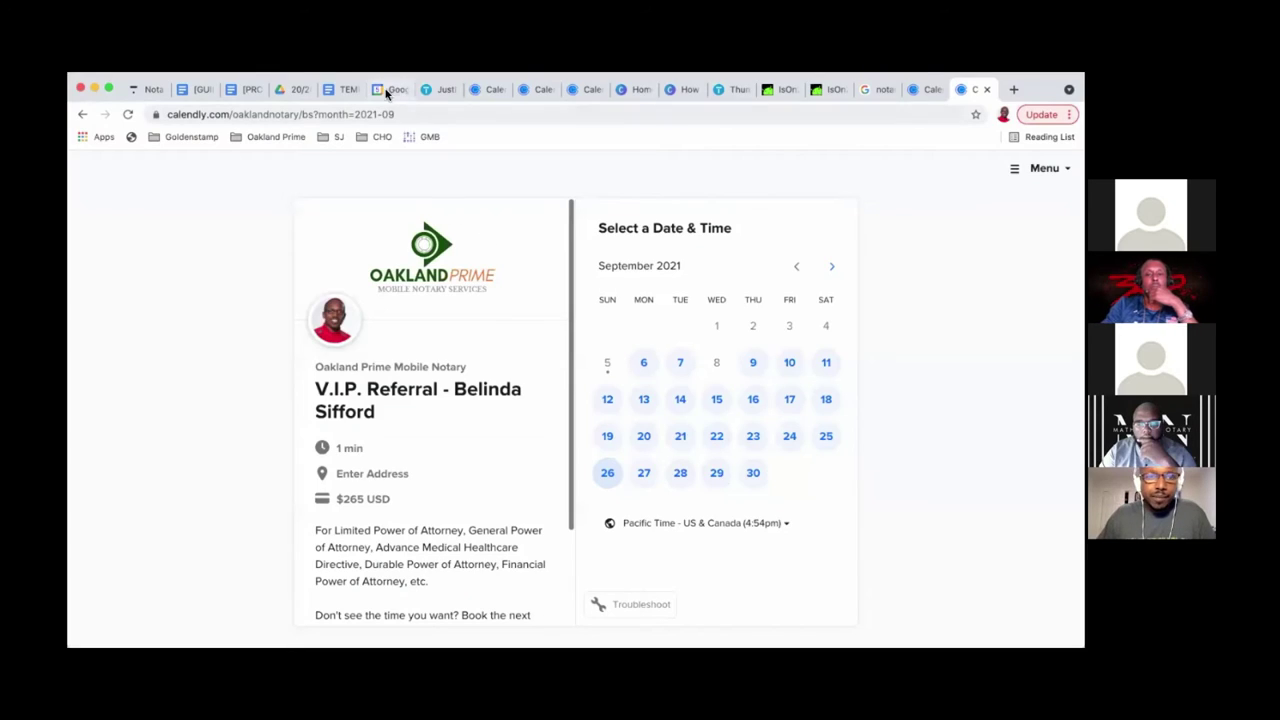
In Google Calendar, browse from the current week to Sep 6–12 and back to Aug 30–Sep 5
{"action": "left_click", "coordinate": [390, 90]}
{"action": "left_click", "coordinate": [268, 173]}
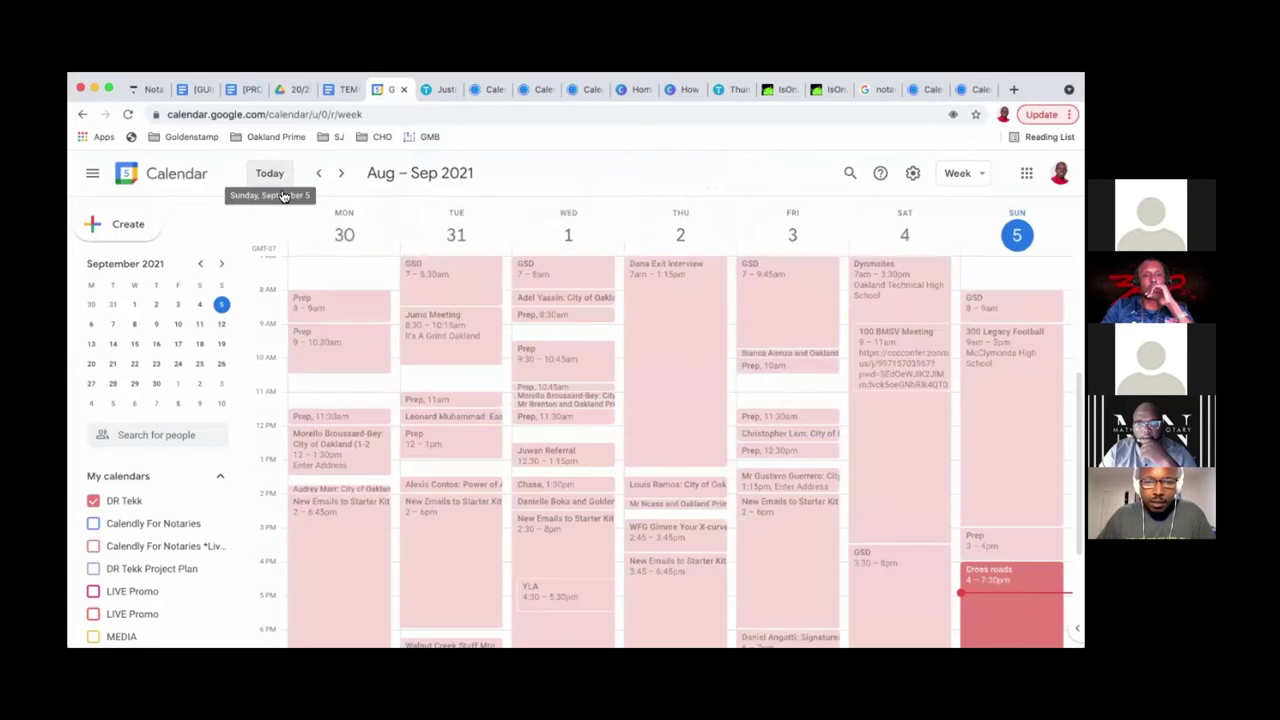
{"action": "scroll", "coordinate": [886, 469], "scroll_direction": "down", "scroll_amount": 2}
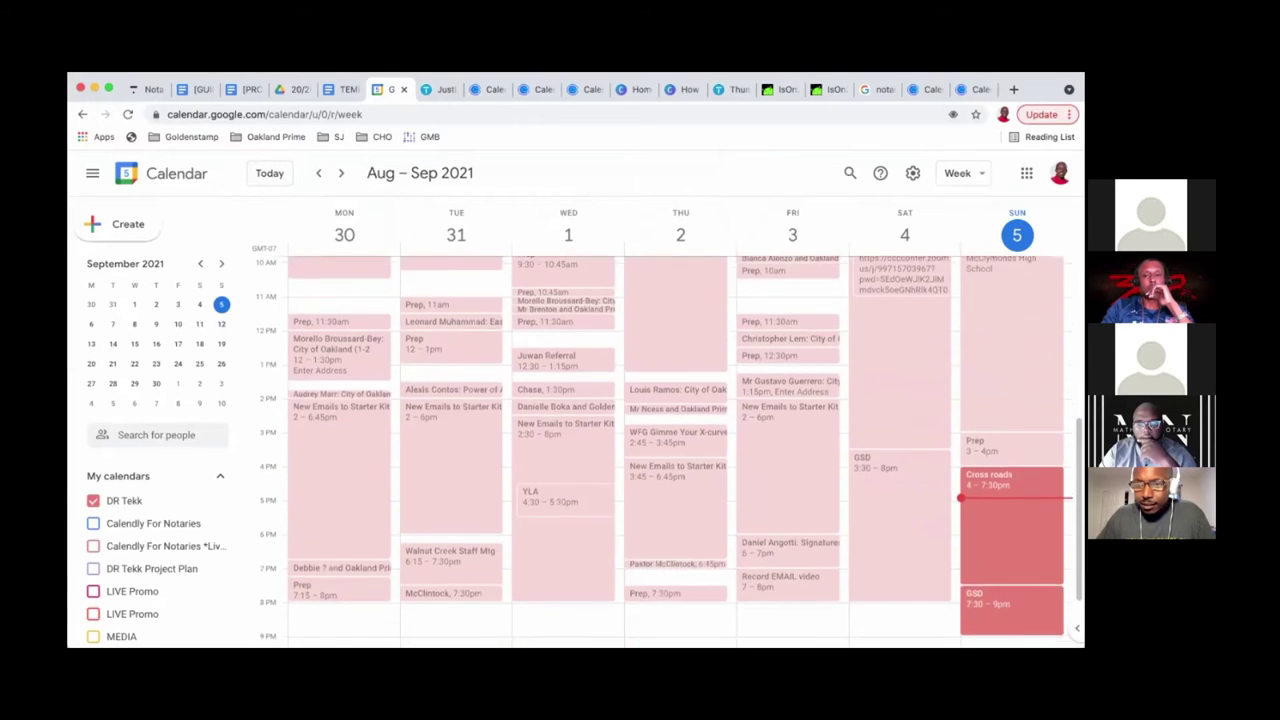
{"action": "scroll", "coordinate": [669, 452], "scroll_direction": "up", "scroll_amount": 1}
{"action": "scroll", "coordinate": [669, 452], "scroll_direction": "down", "scroll_amount": 1}
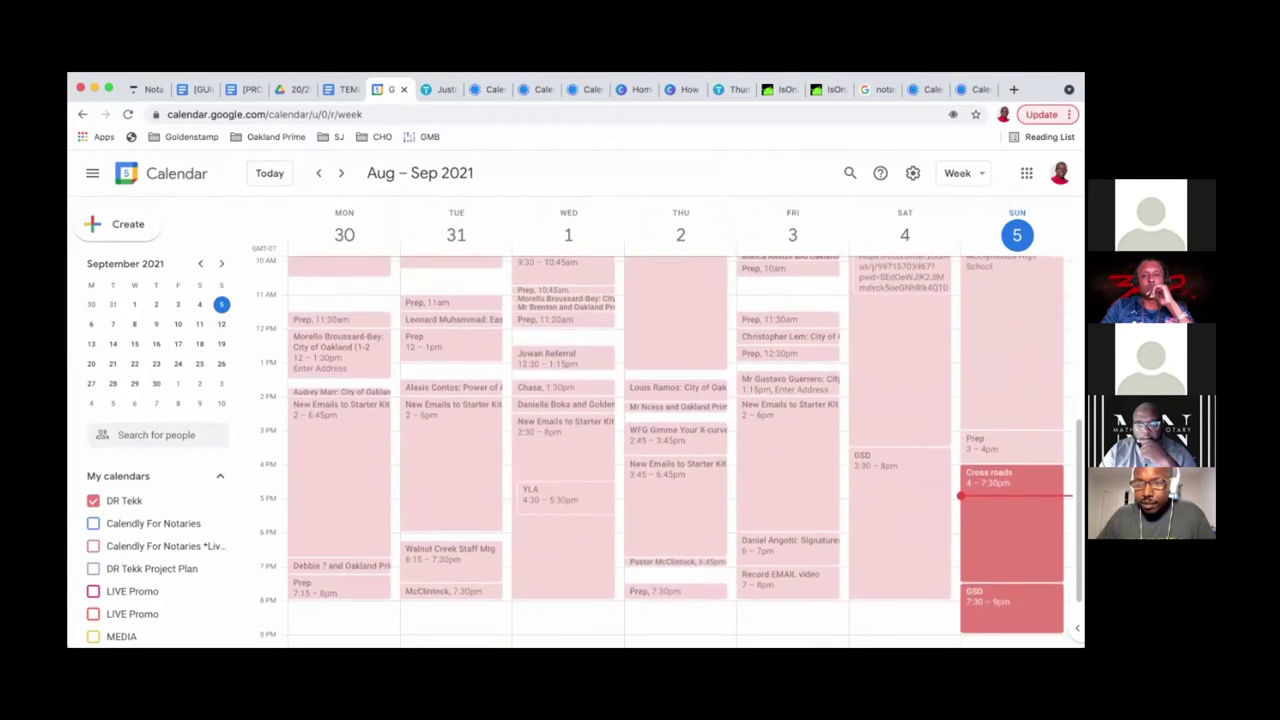
{"action": "left_click", "coordinate": [341, 173]}
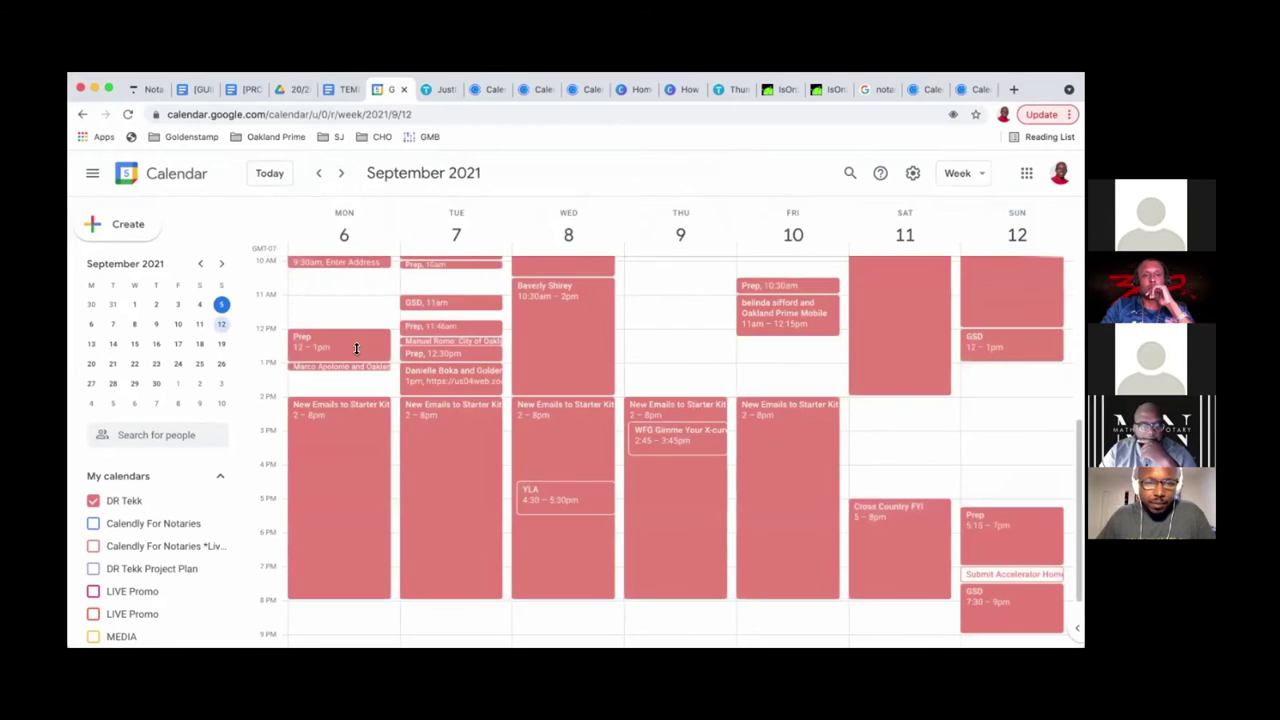
{"action": "scroll", "coordinate": [356, 348], "scroll_direction": "up", "scroll_amount": 2}
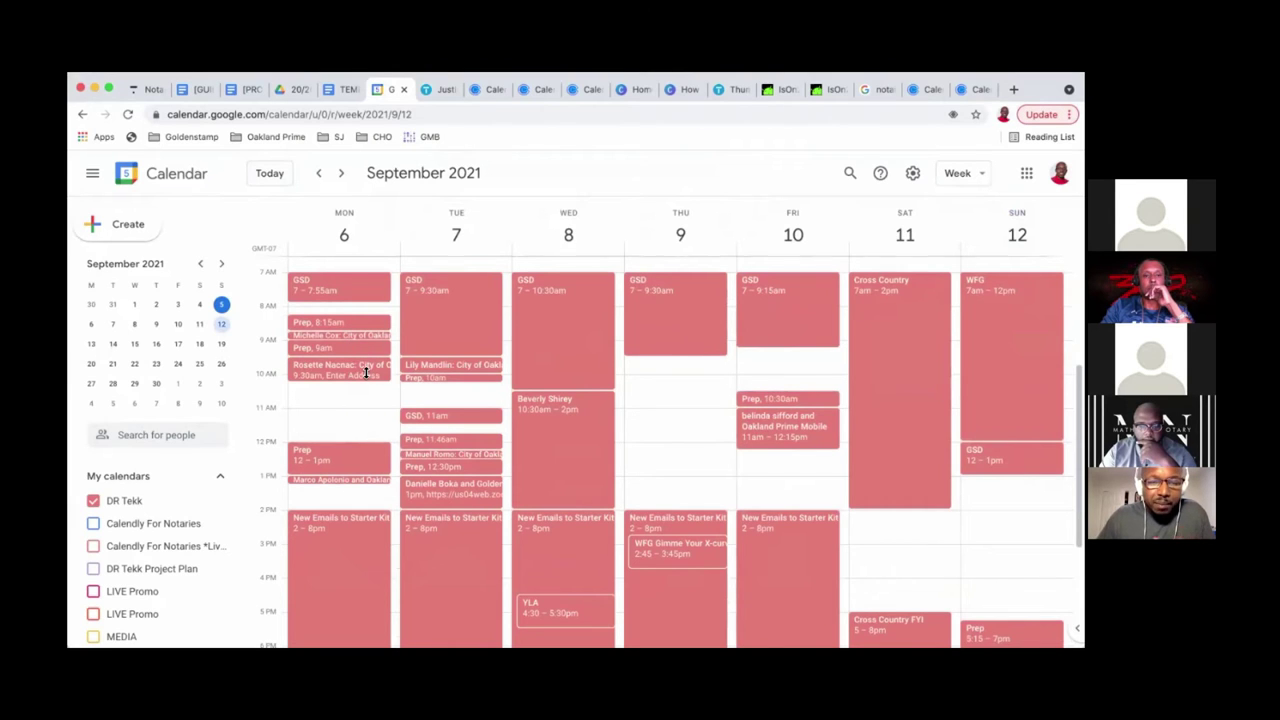
{"action": "left_click", "coordinate": [318, 173]}
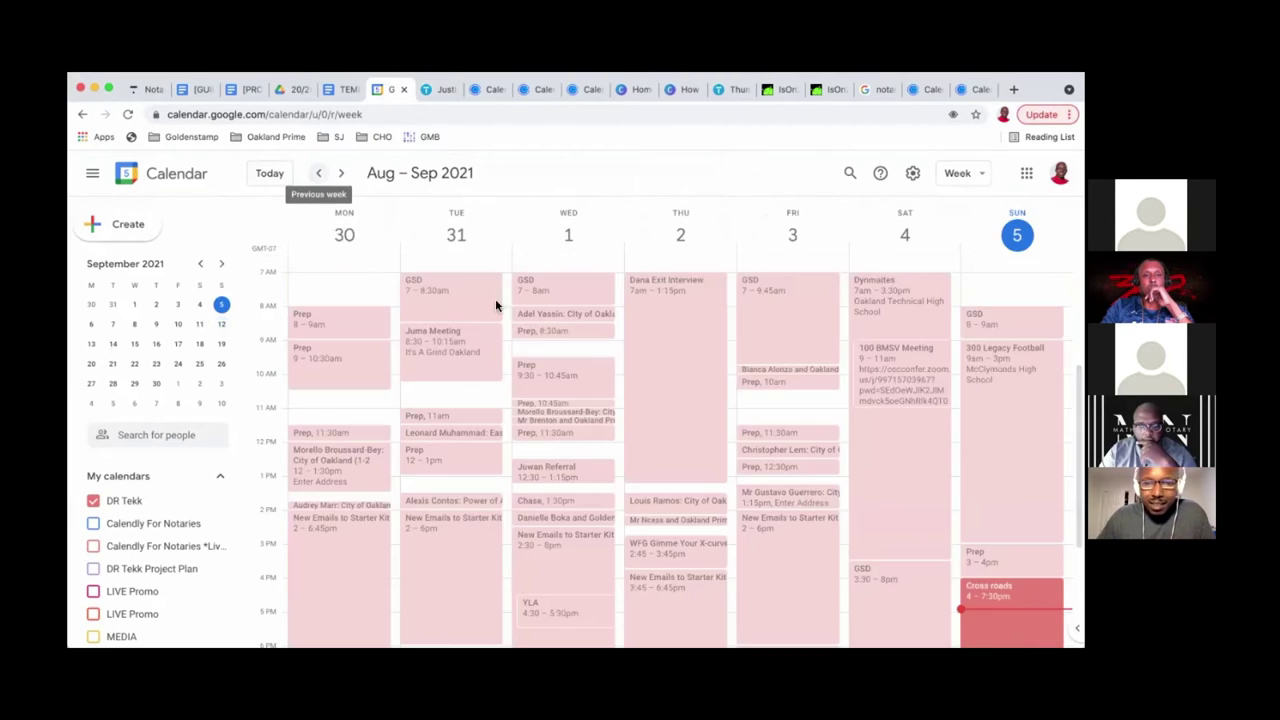
Open the September 3 signing appointment, review its intake answers, then close it
{"action": "left_click", "coordinate": [795, 504]}
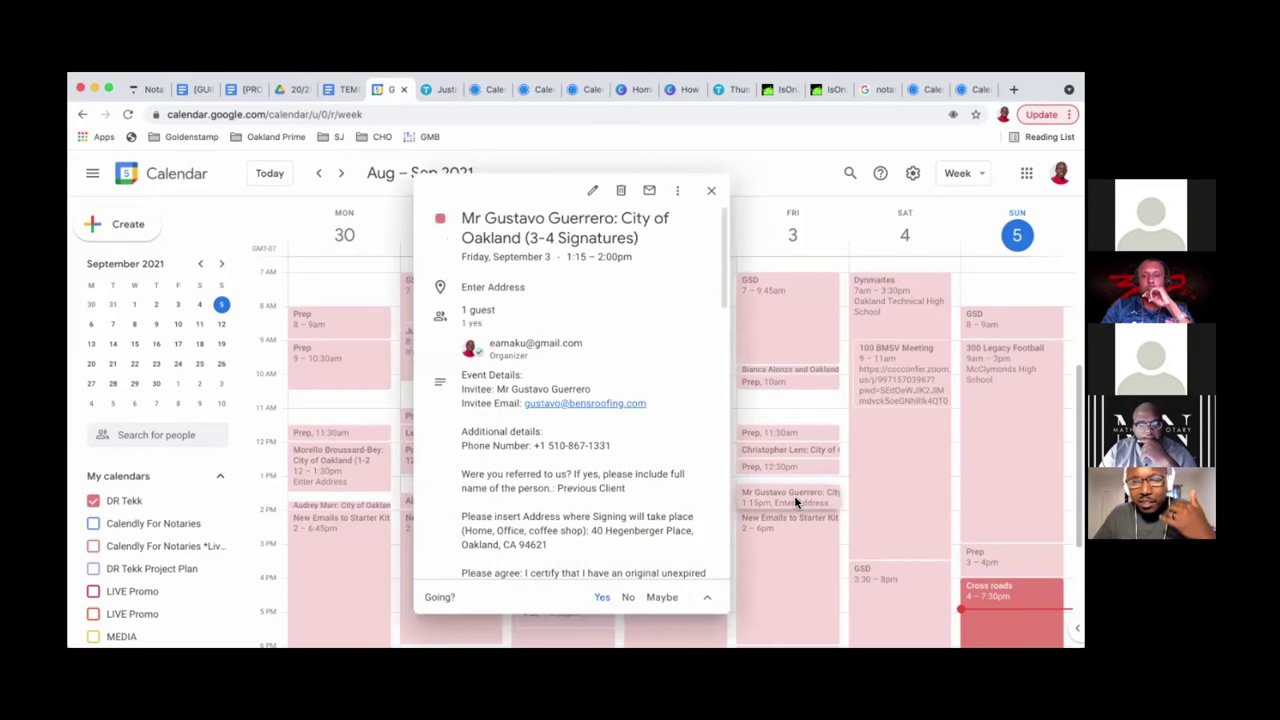
{"action": "scroll", "coordinate": [617, 453], "scroll_direction": "down", "scroll_amount": 3}
{"action": "scroll", "coordinate": [617, 453], "scroll_direction": "down", "scroll_amount": 4}
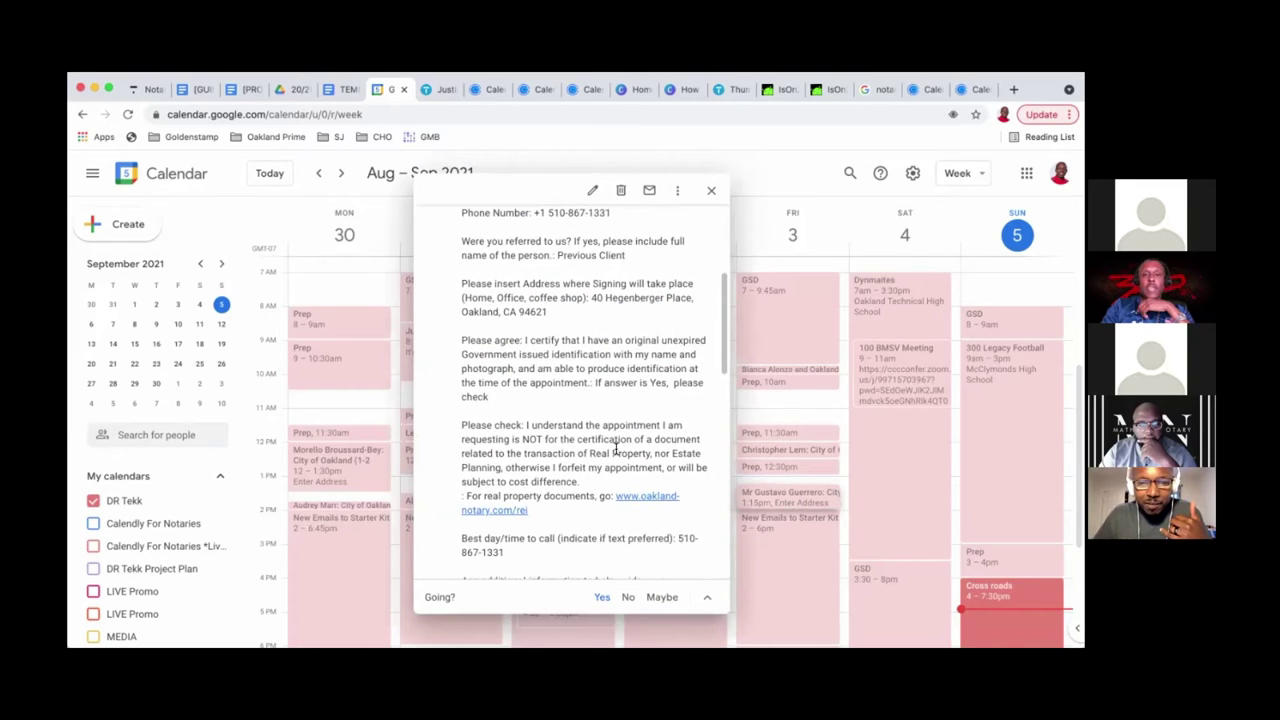
{"action": "scroll", "coordinate": [615, 453], "scroll_direction": "down", "scroll_amount": 2}
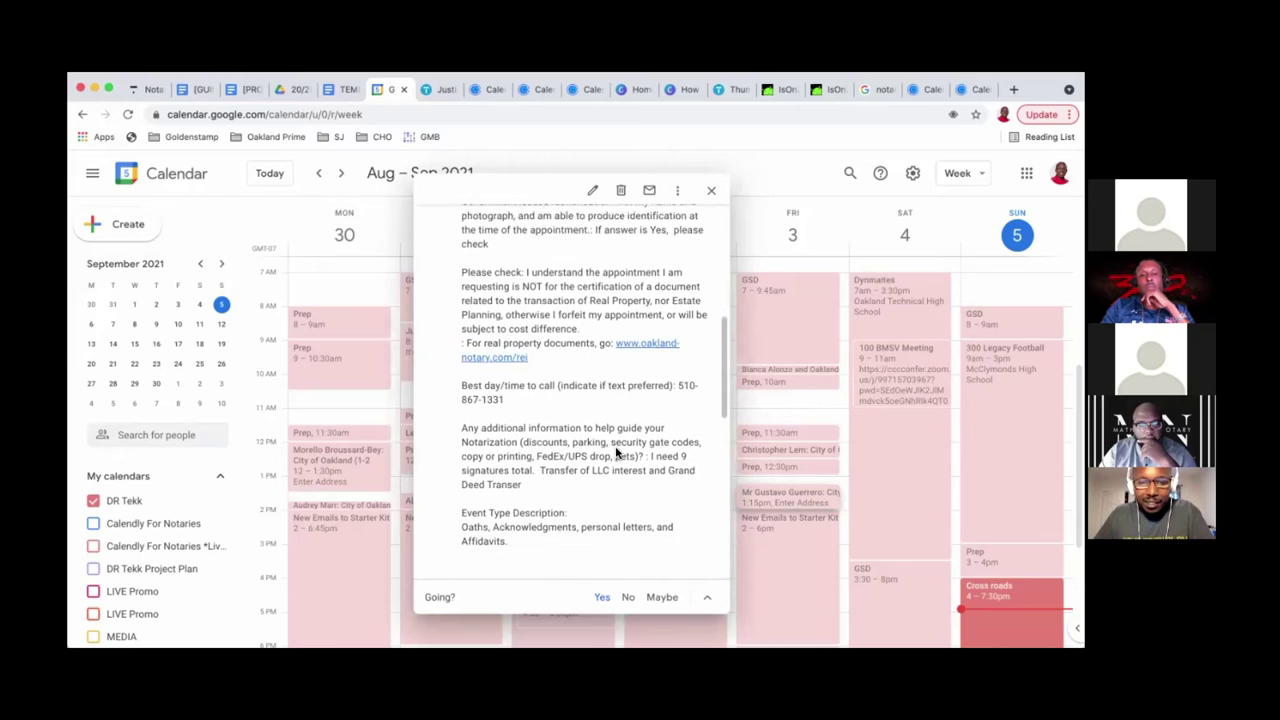
{"action": "scroll", "coordinate": [620, 440], "scroll_direction": "up", "scroll_amount": 4}
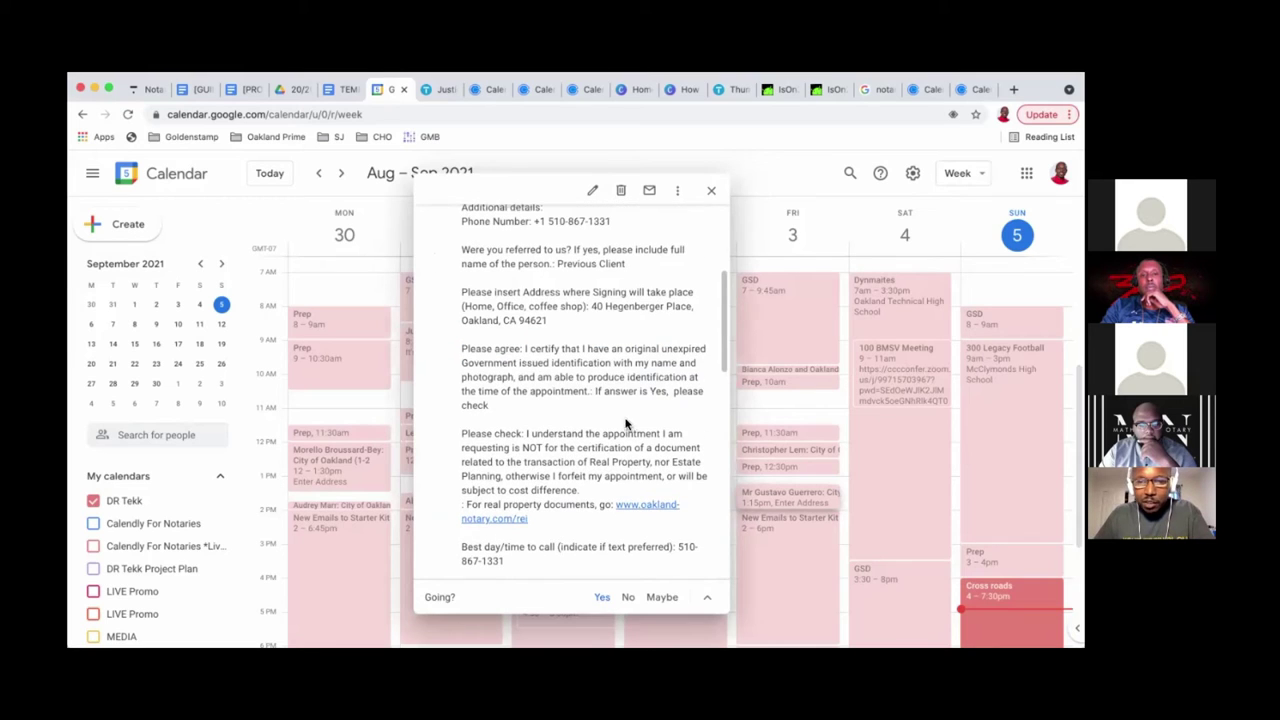
{"action": "left_click", "coordinate": [711, 190]}
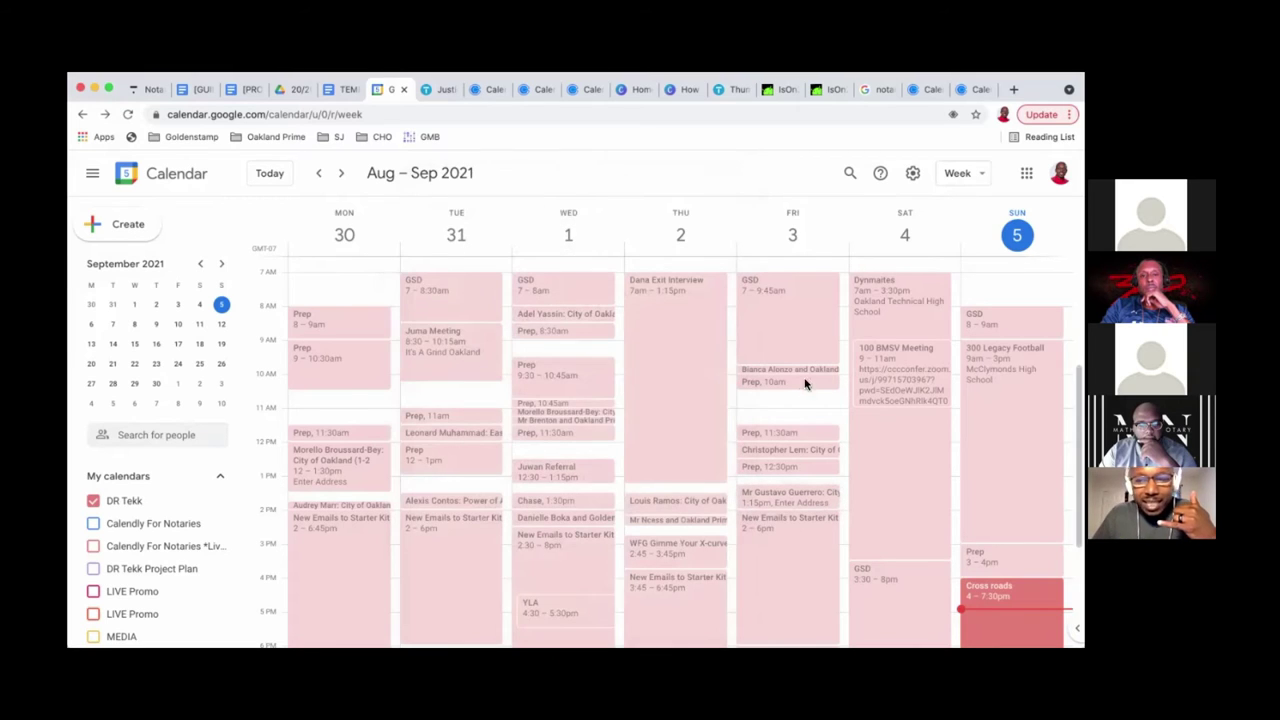
Go to the Sep 6–12 week and open Monday's 1pm appointment, highlighting 'Complimentary Call'
{"action": "left_click", "coordinate": [342, 175]}
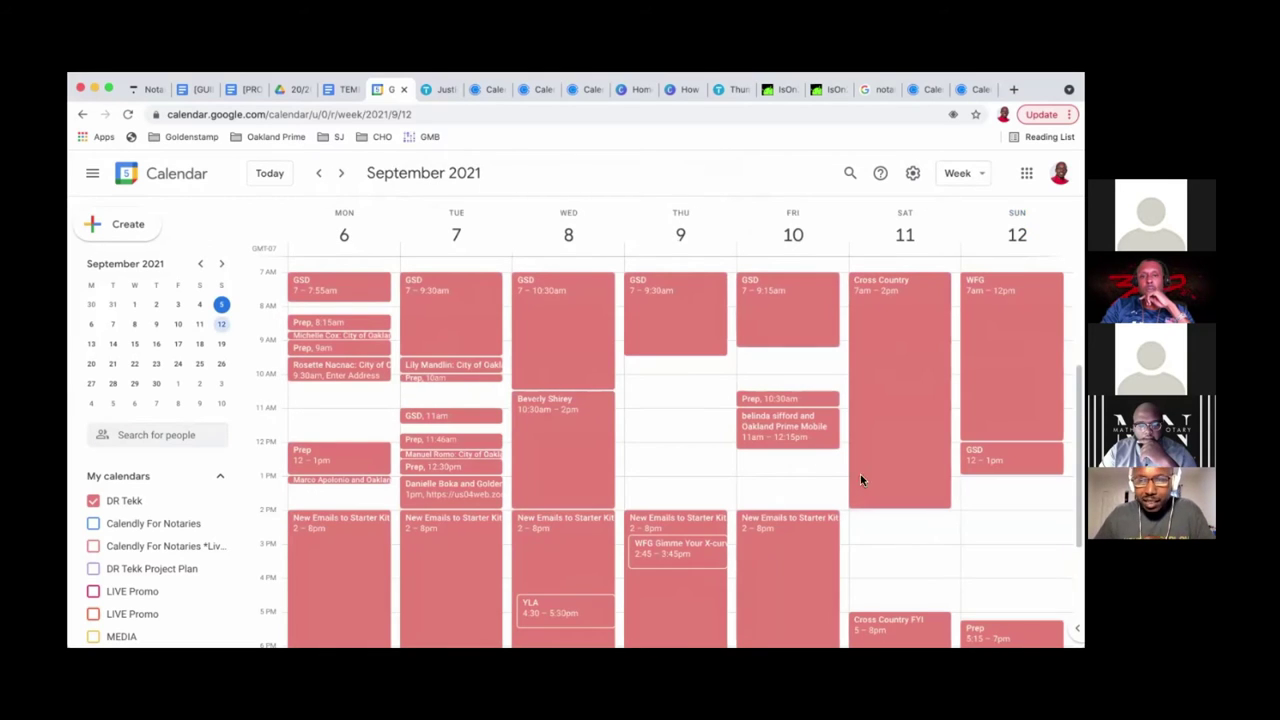
{"action": "left_click", "coordinate": [357, 480]}
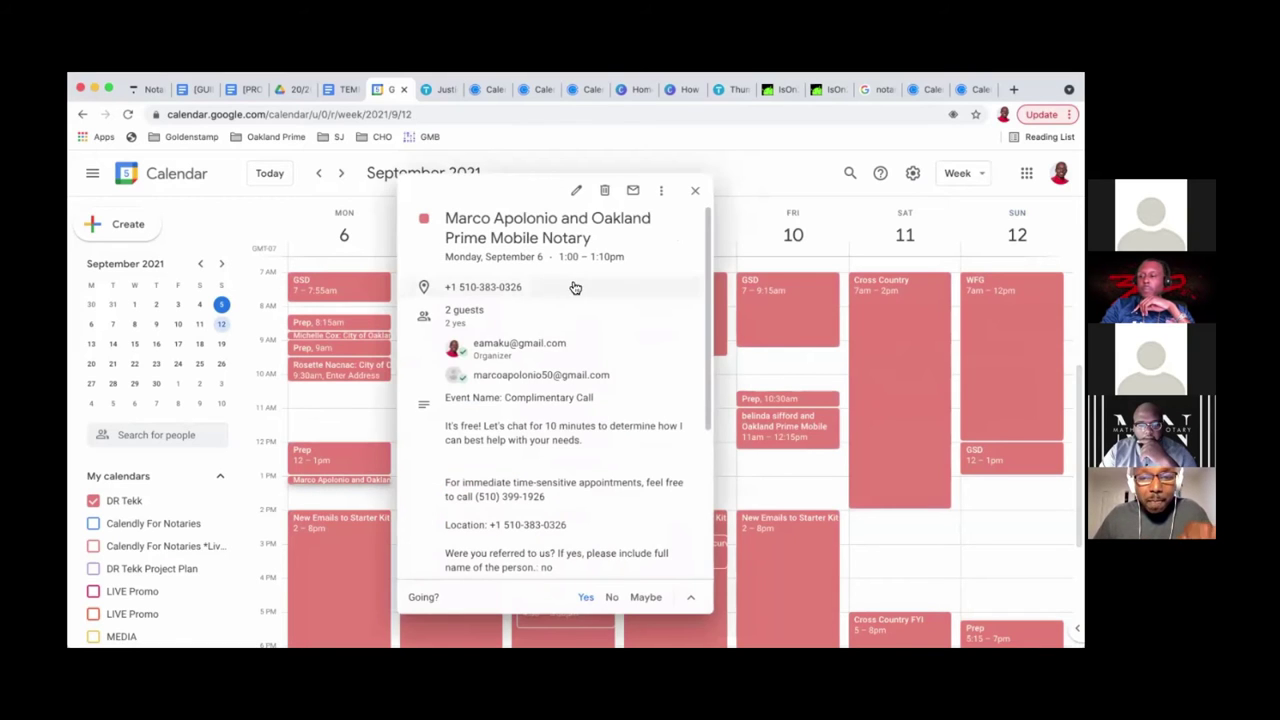
{"action": "scroll", "coordinate": [574, 289], "scroll_direction": "down", "scroll_amount": 2}
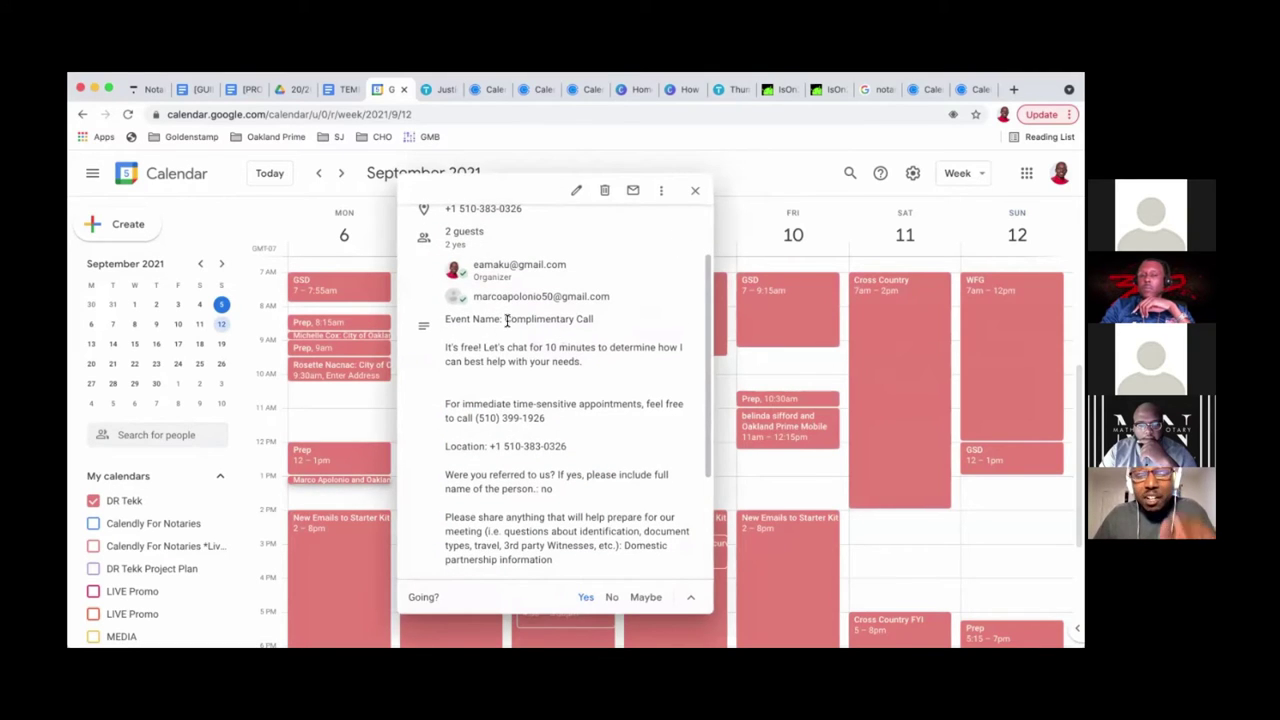
{"action": "left_click_drag", "start_coordinate": [506, 320], "coordinate": [593, 320]}
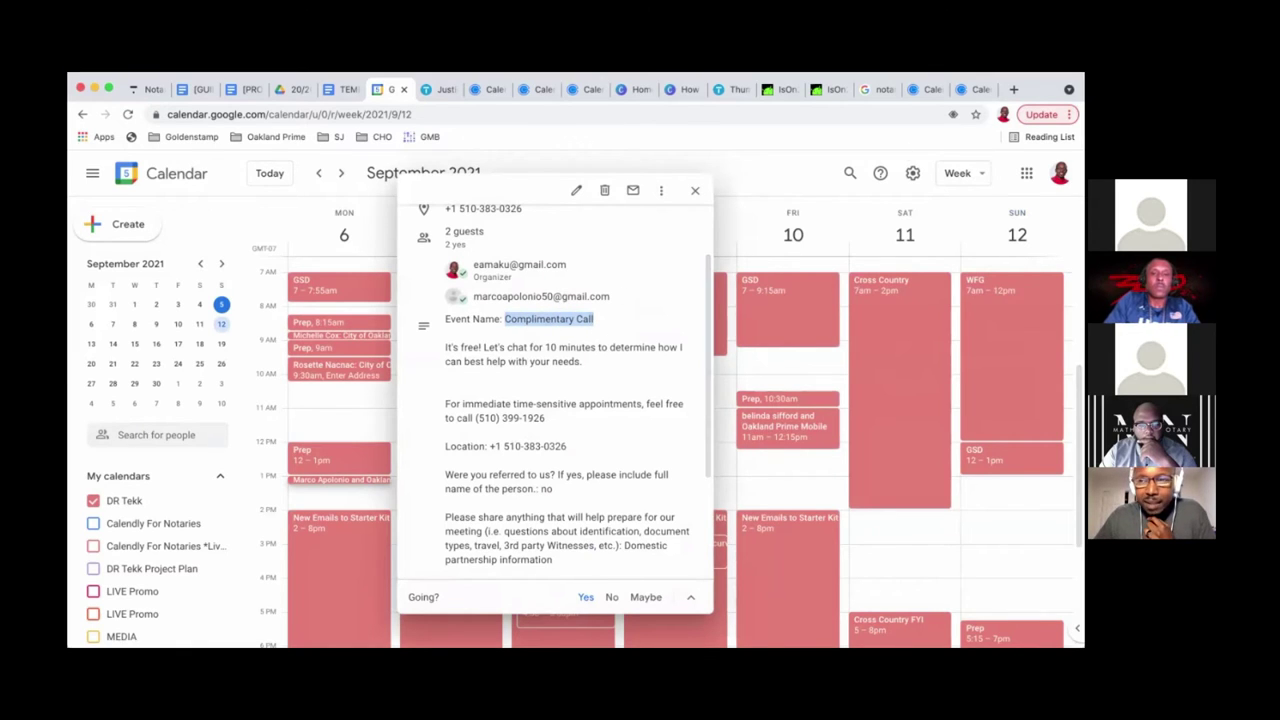